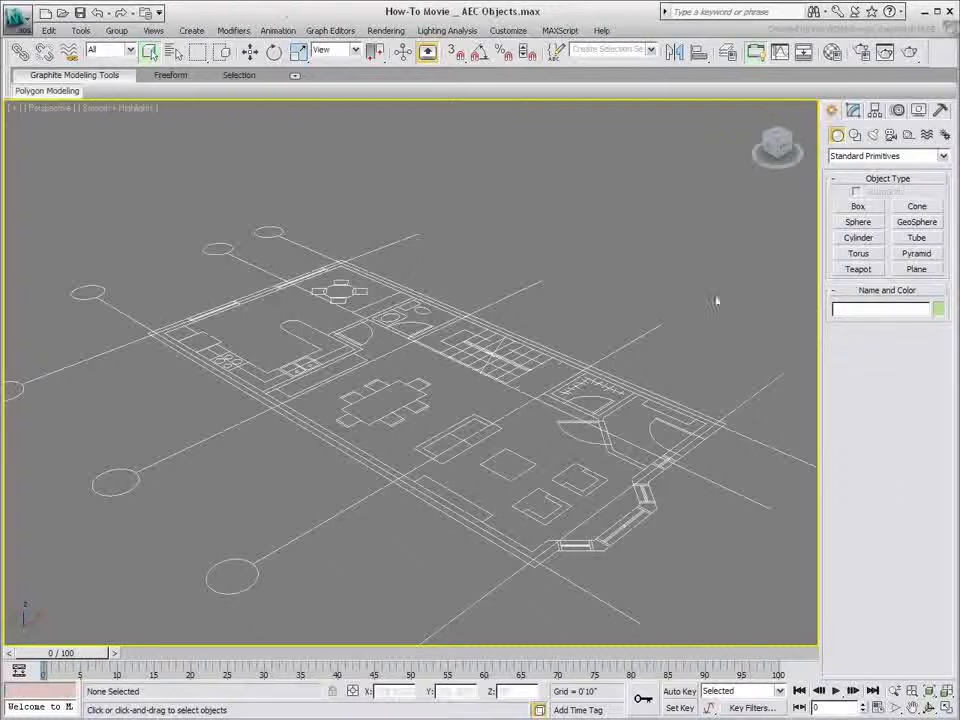
Check in the preference settings that new nodes default to By Layer, then accept the dialog
{"action": "left_click", "coordinate": [508, 30]}
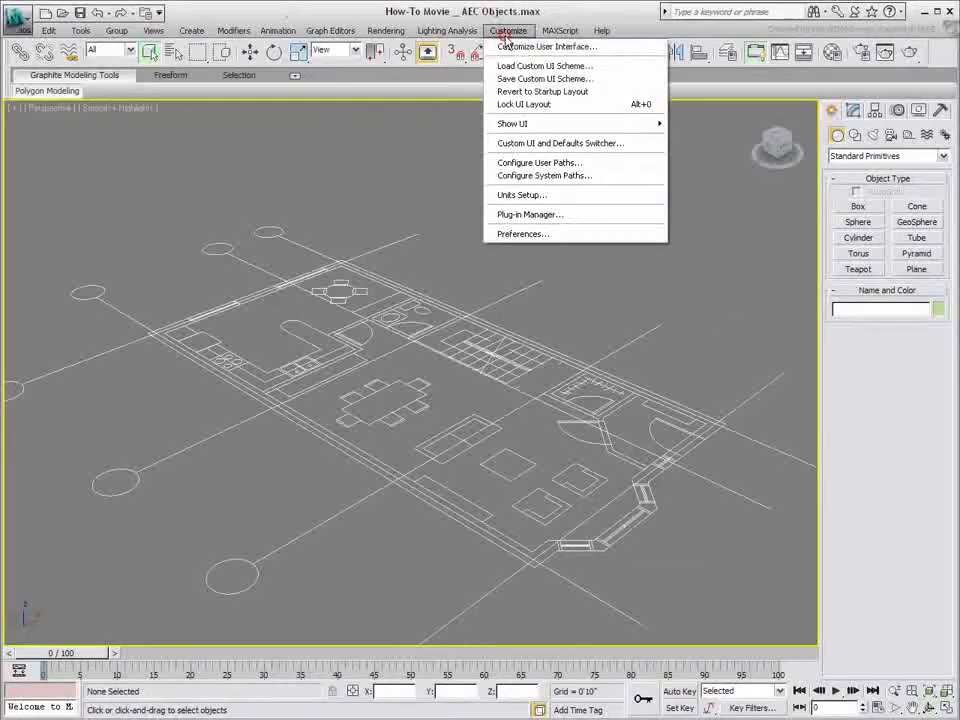
{"action": "left_click", "coordinate": [515, 234]}
{"action": "left_click", "coordinate": [521, 432]}
{"action": "left_click", "coordinate": [531, 433]}
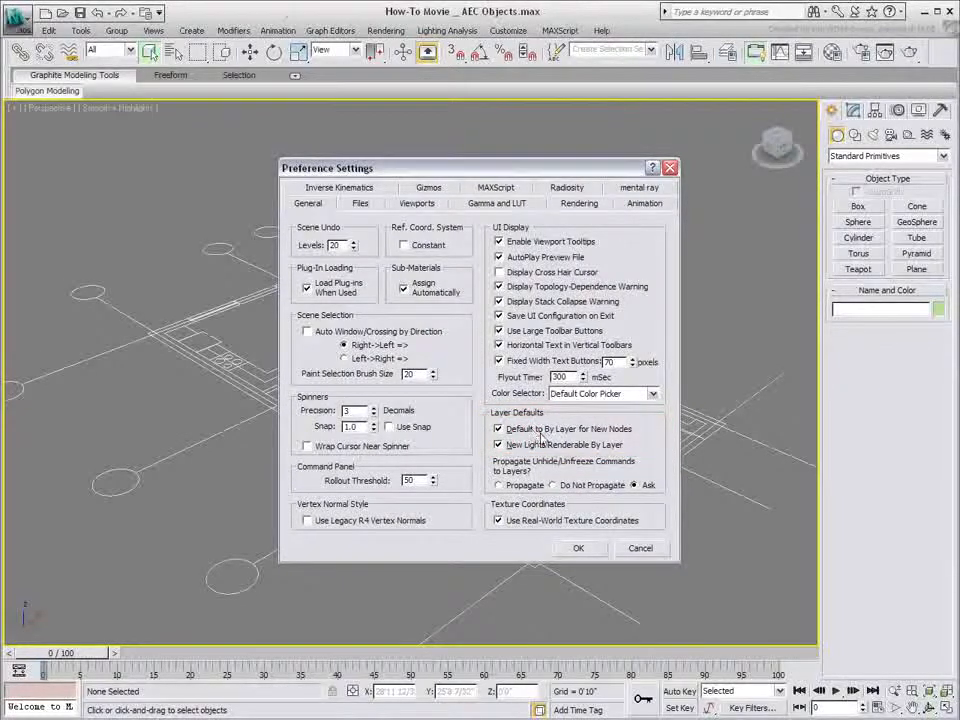
{"action": "left_click", "coordinate": [582, 553]}
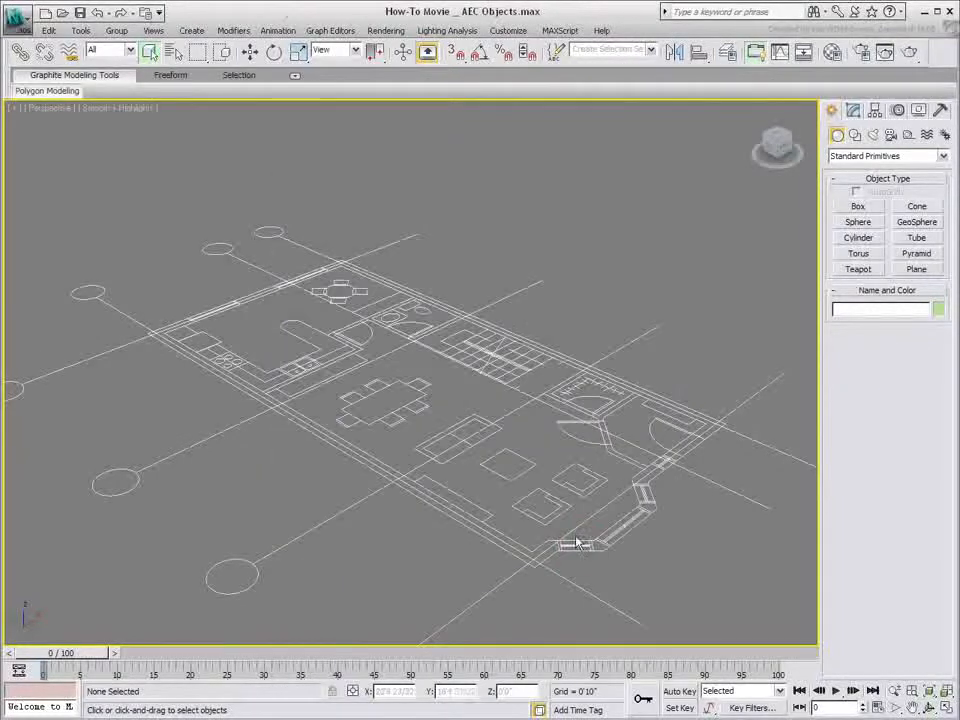
Review how the DesignVIZ and DesignVIZ.mentalray initial settings handle layers in the Custom UI and Defaults Switcher
{"action": "left_click", "coordinate": [508, 30]}
{"action": "left_click", "coordinate": [510, 143]}
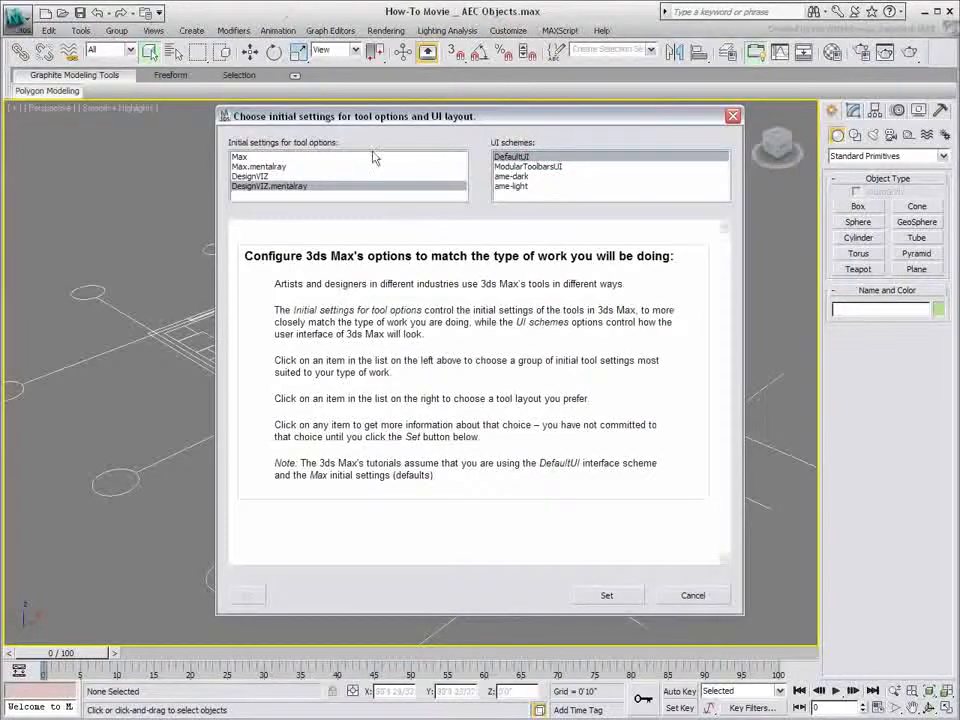
{"action": "left_click", "coordinate": [252, 176]}
{"action": "left_click", "coordinate": [276, 188]}
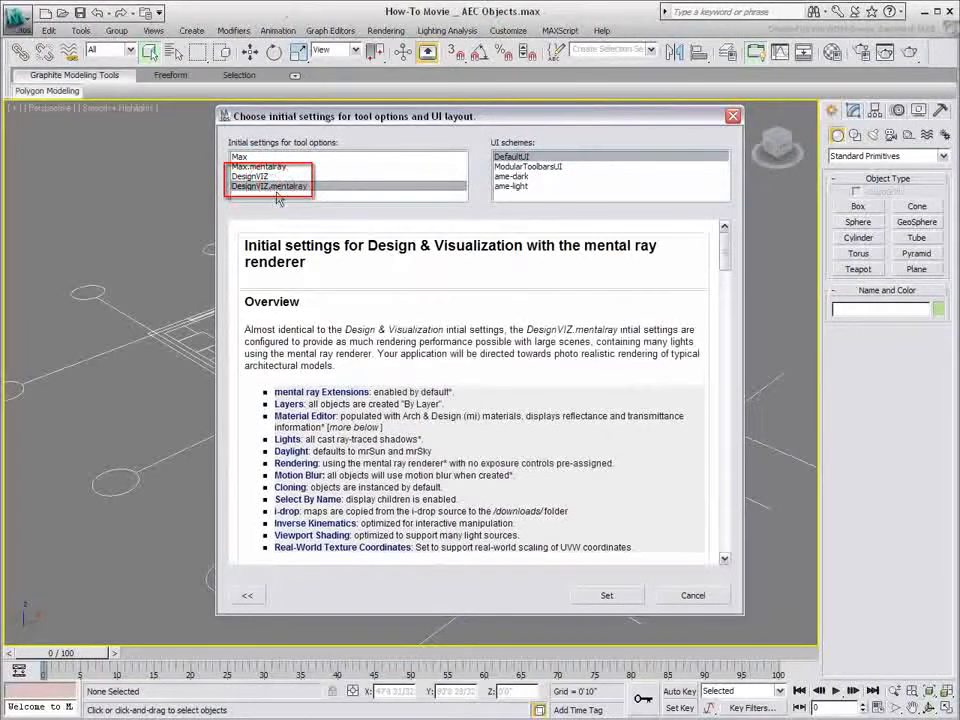
{"action": "left_click_drag", "start_coordinate": [308, 404], "coordinate": [447, 404]}
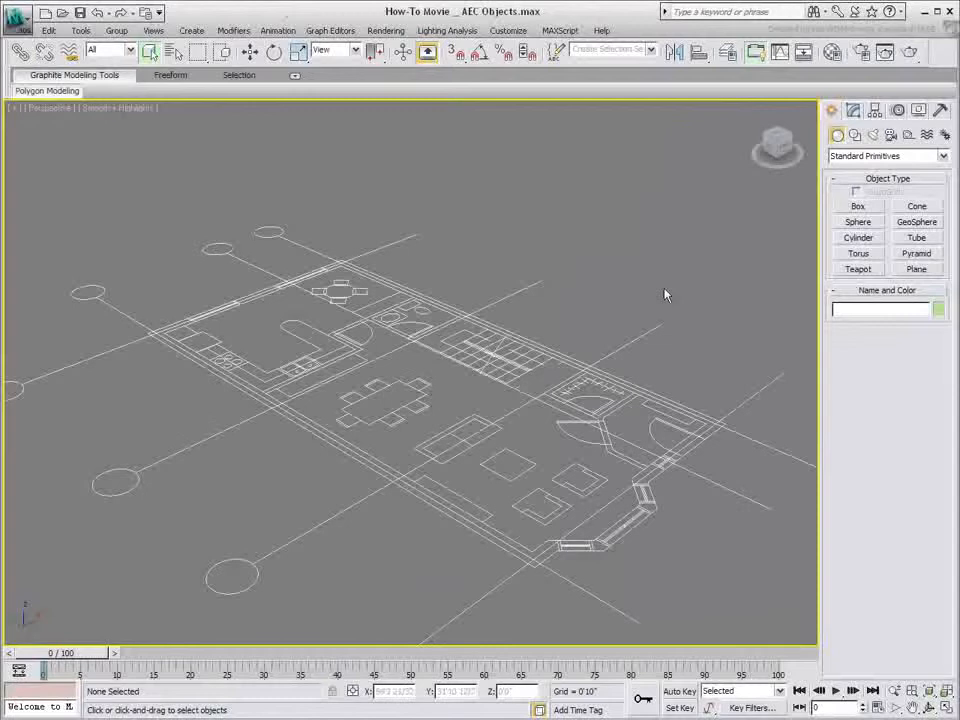
Hide the Annotation, Axis, Equipment, Furniture and Kitchen layers and move the layer manager clear of the floor plan
{"action": "left_click", "coordinate": [728, 51]}
{"action": "left_click", "coordinate": [208, 249]}
{"action": "left_click", "coordinate": [208, 260]}
{"action": "left_click", "coordinate": [208, 281]}
{"action": "left_click", "coordinate": [208, 291]}
{"action": "left_click", "coordinate": [208, 302]}
{"action": "left_click_drag", "start_coordinate": [235, 187], "coordinate": [155, 550]}
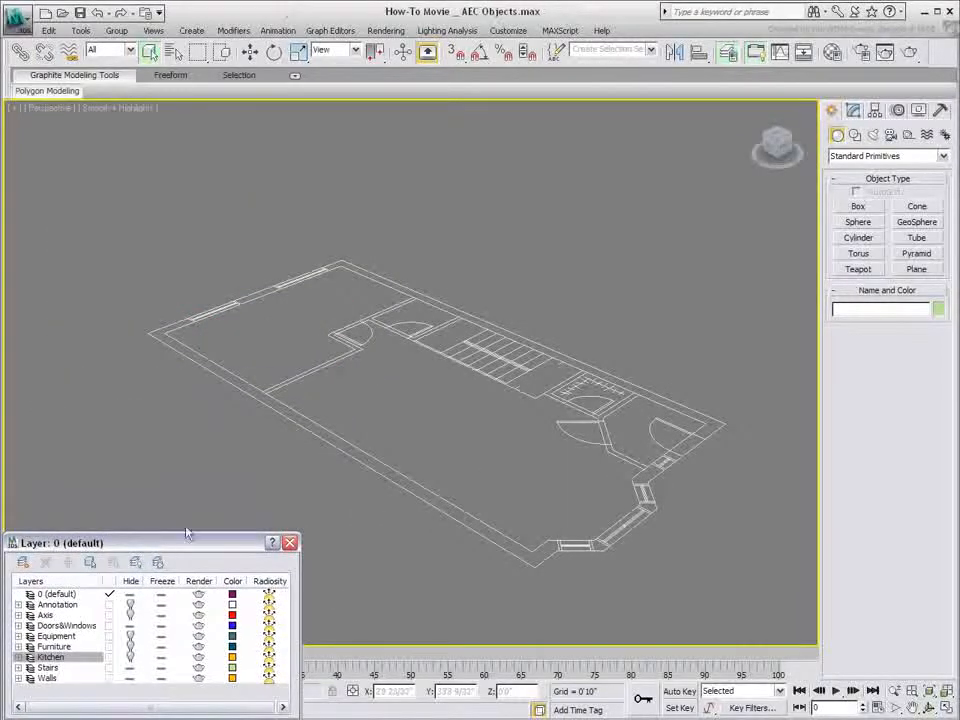
Turn on 3D snapping and set it to snap to Vertex instead of Grid Points
{"action": "left_click", "coordinate": [455, 55]}
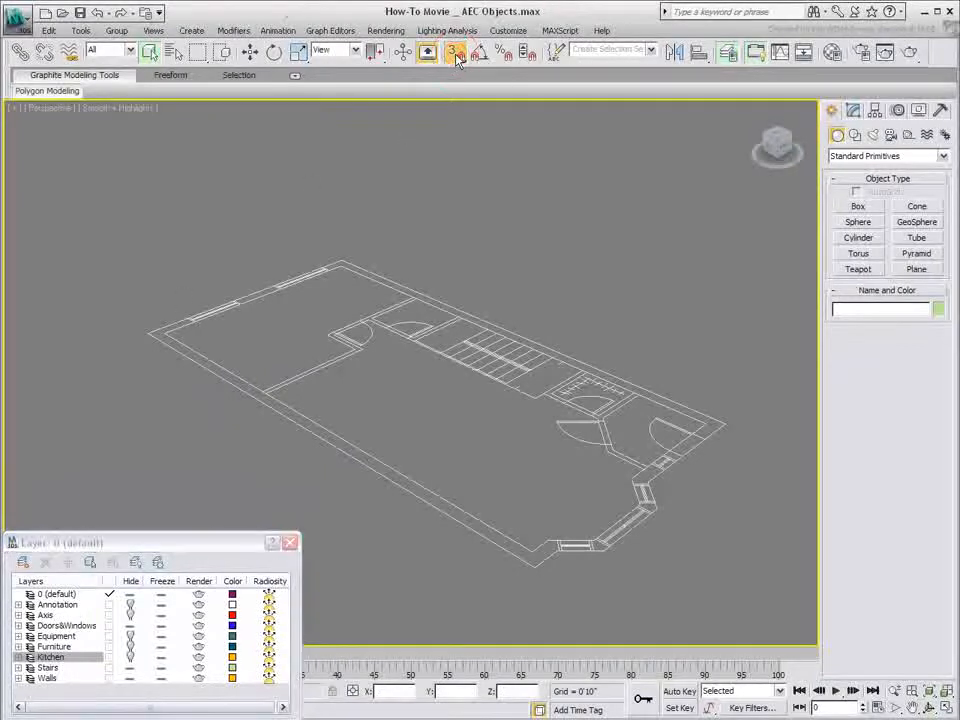
{"action": "right_click", "coordinate": [455, 55]}
{"action": "left_click", "coordinate": [464, 365]}
{"action": "left_click", "coordinate": [463, 407]}
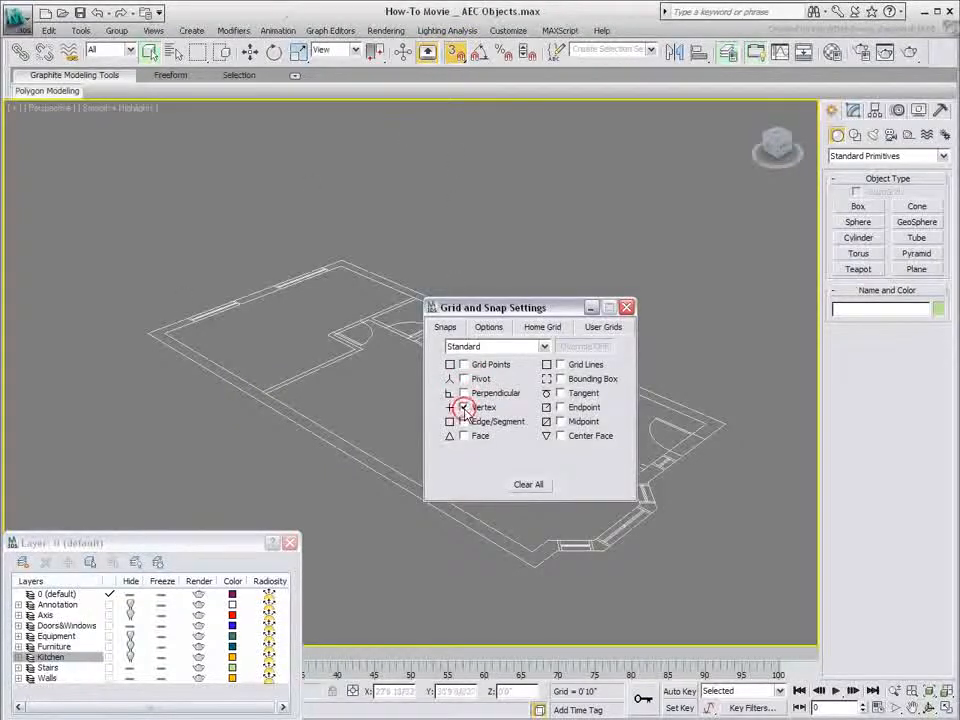
{"action": "left_click", "coordinate": [626, 308]}
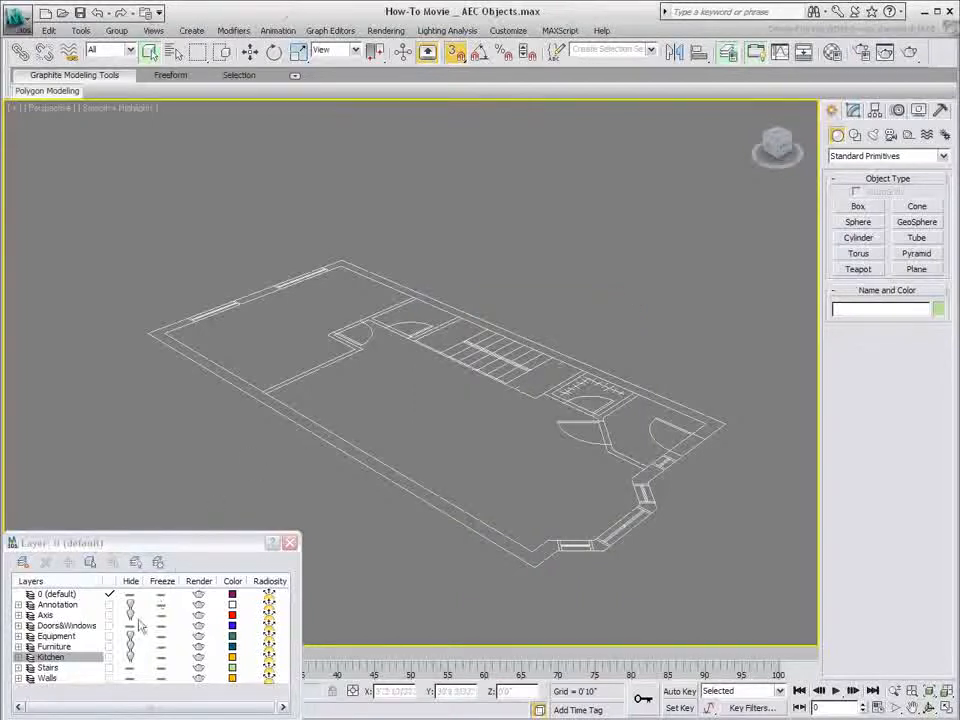
Make Walls the current layer and set up an AEC Extended Wall with width 1'0", height 10'0" and Left justification
{"action": "left_click", "coordinate": [110, 678]}
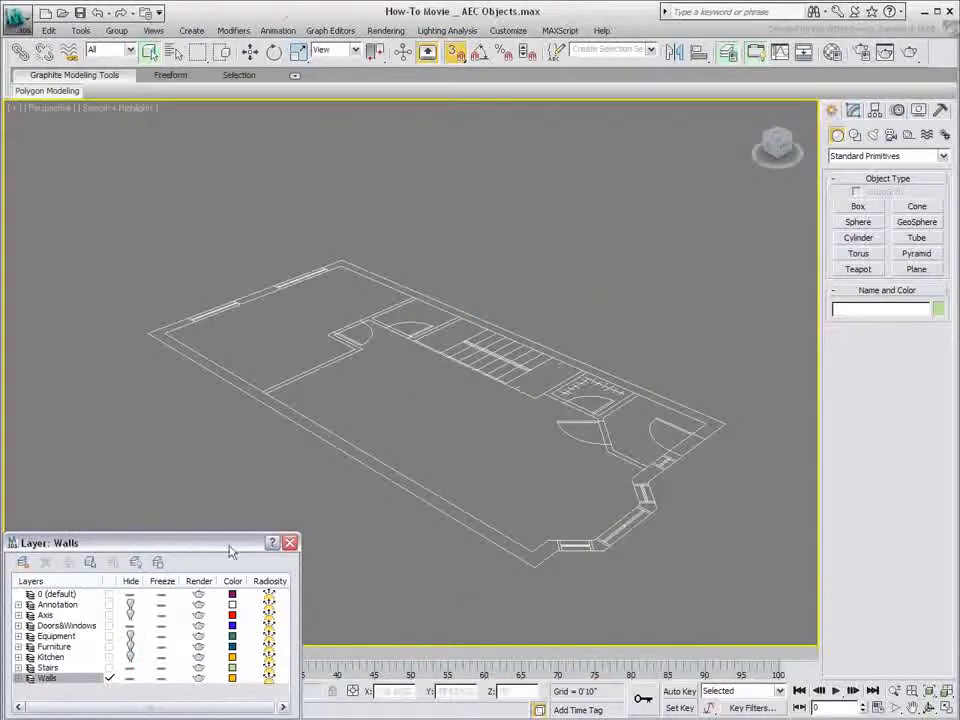
{"action": "left_click", "coordinate": [633, 277]}
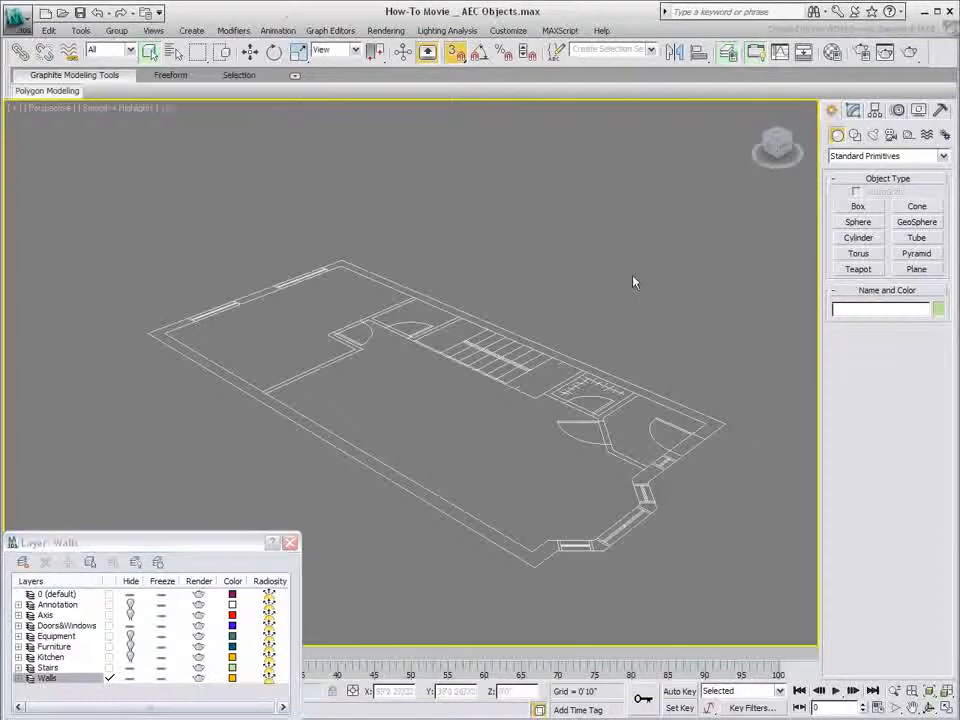
{"action": "left_click", "coordinate": [870, 156]}
{"action": "left_click", "coordinate": [850, 257]}
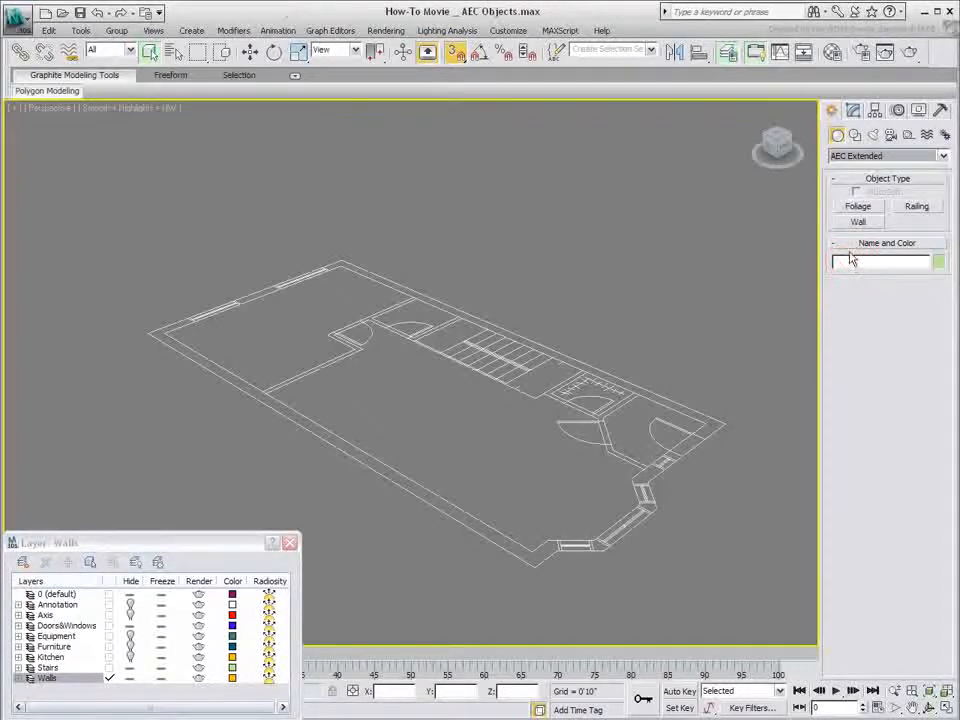
{"action": "left_click", "coordinate": [852, 226]}
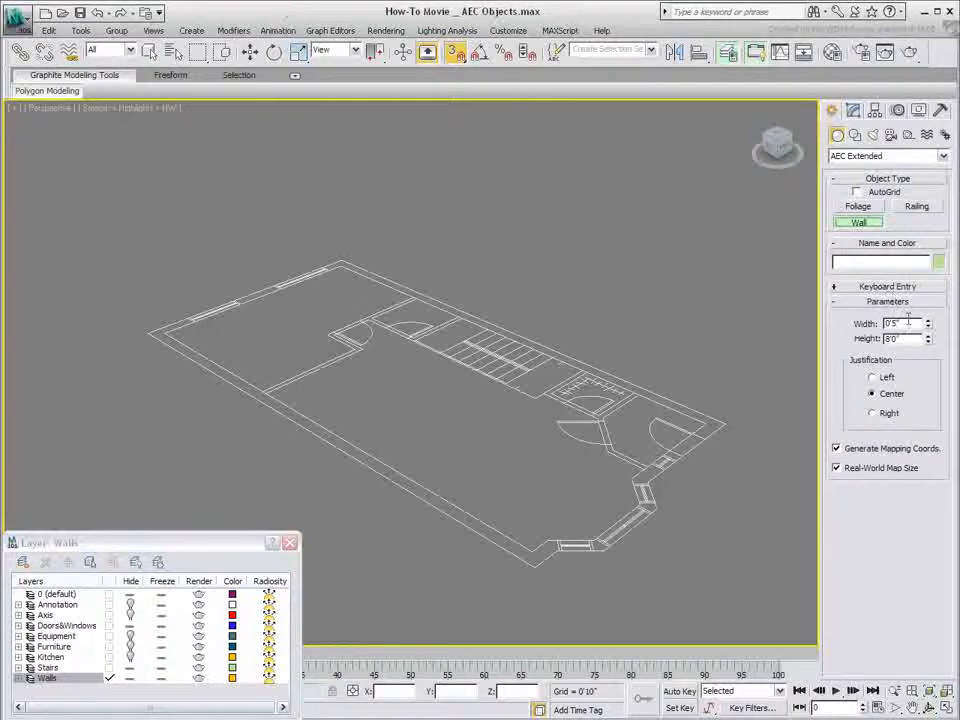
{"action": "left_click_drag", "start_coordinate": [908, 322], "coordinate": [856, 326]}
{"action": "type", "text": "10"}
{"action": "key", "text": "Tab"}
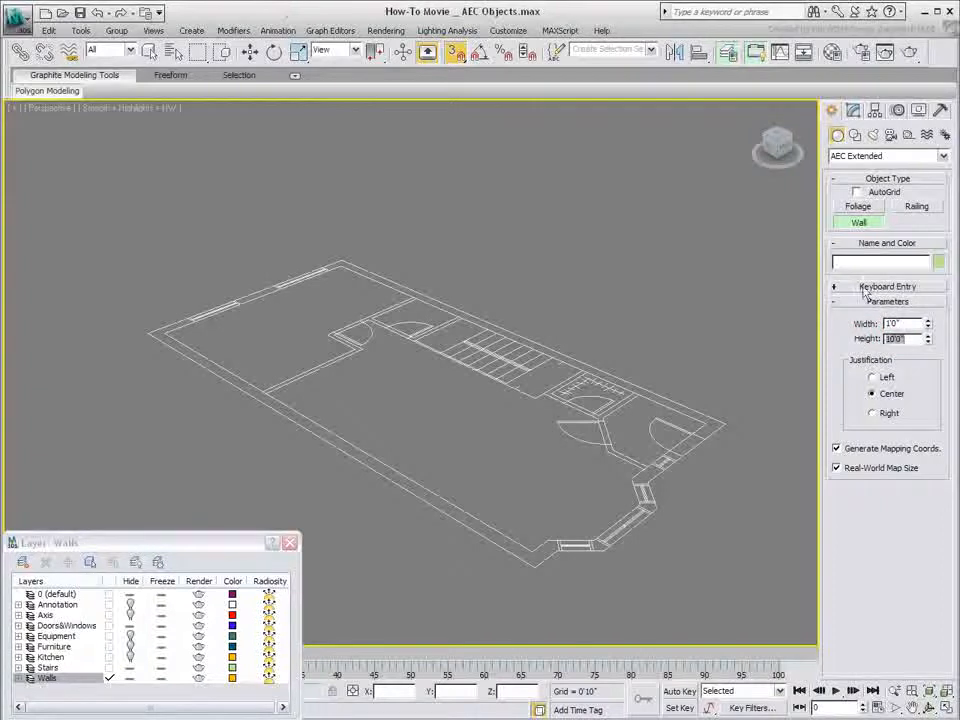
{"action": "left_click", "coordinate": [872, 378]}
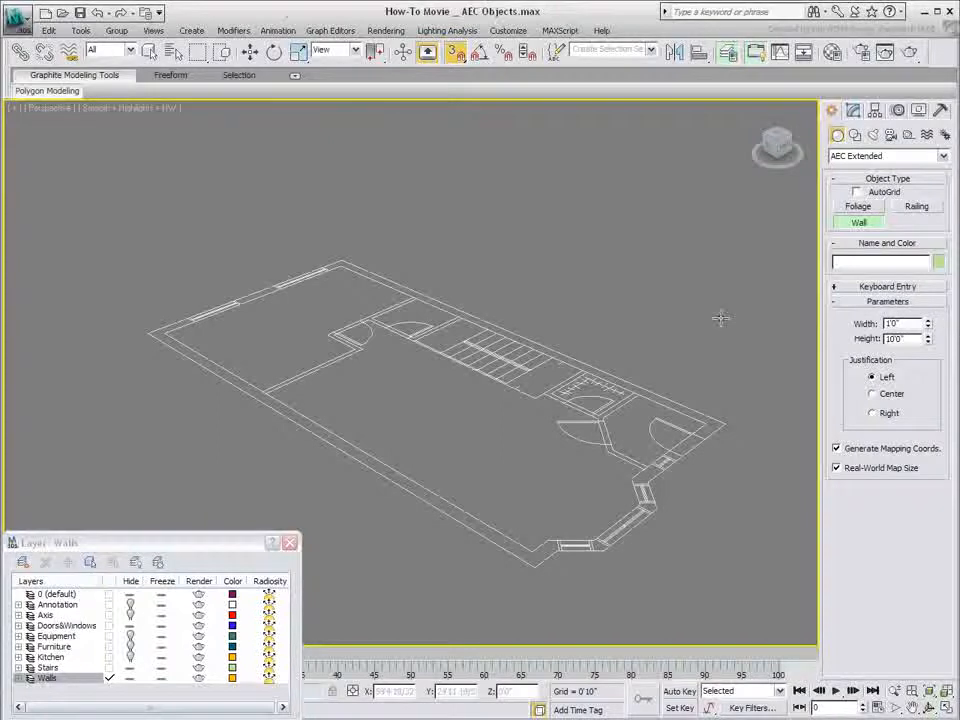
Trace the exterior wall around the plan's outer corners, including the bay window, and weld it closed at the starting point
{"action": "left_click", "coordinate": [149, 327]}
{"action": "left_click", "coordinate": [340, 265]}
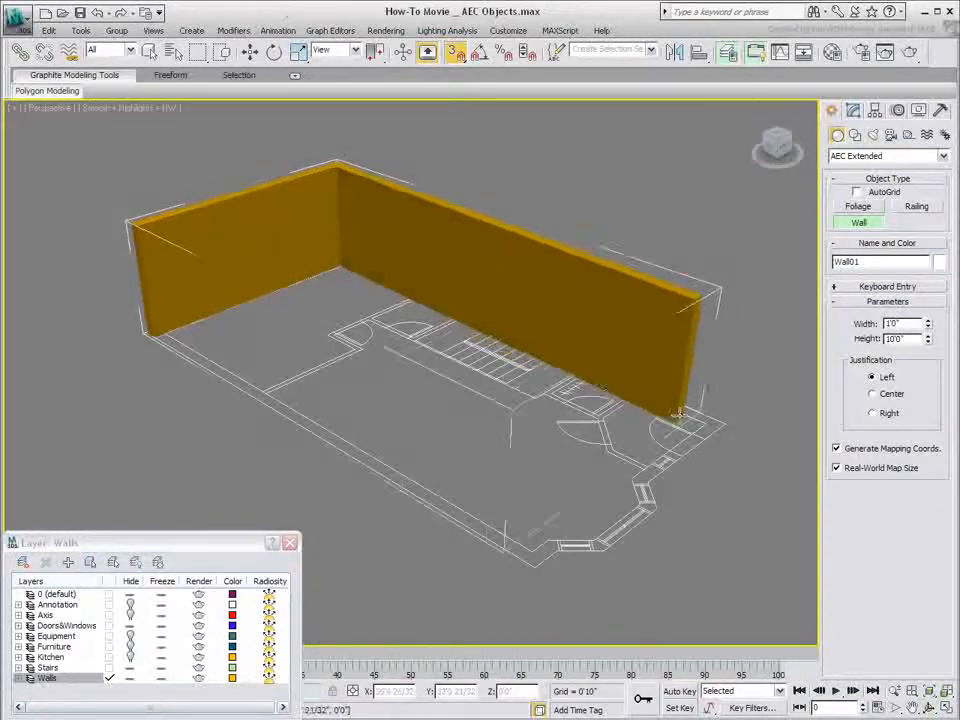
{"action": "left_click", "coordinate": [724, 434]}
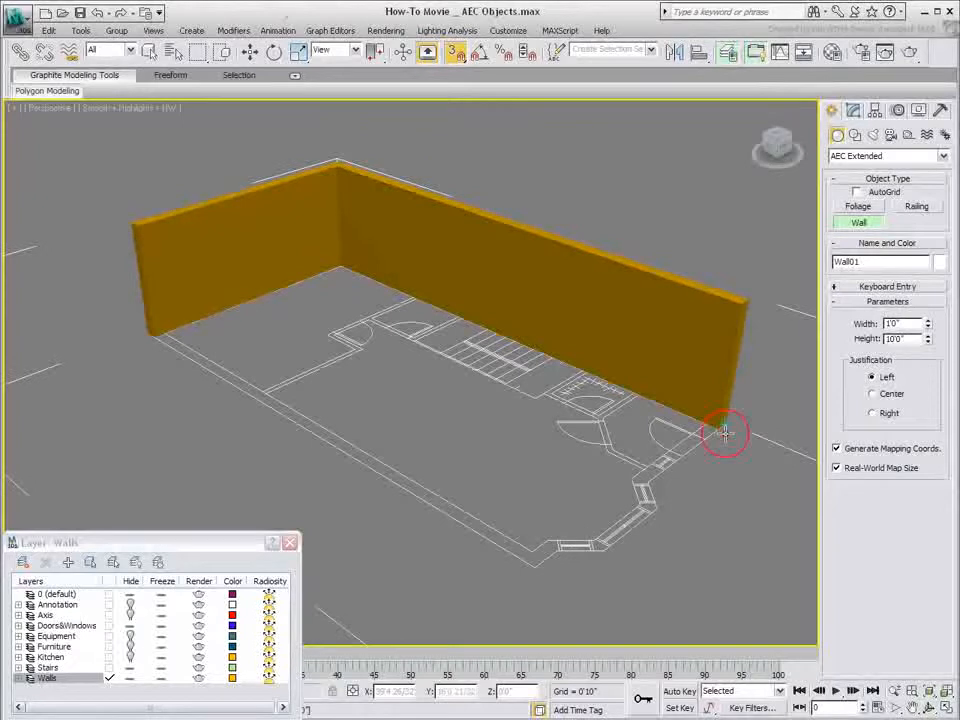
{"action": "left_click", "coordinate": [650, 476]}
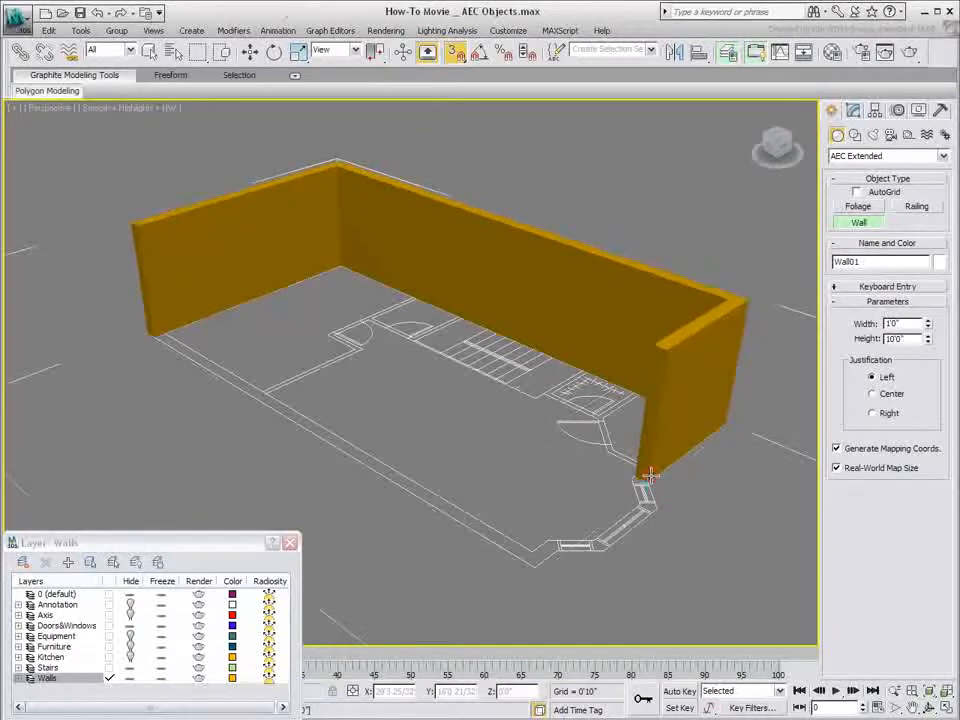
{"action": "left_click", "coordinate": [659, 507]}
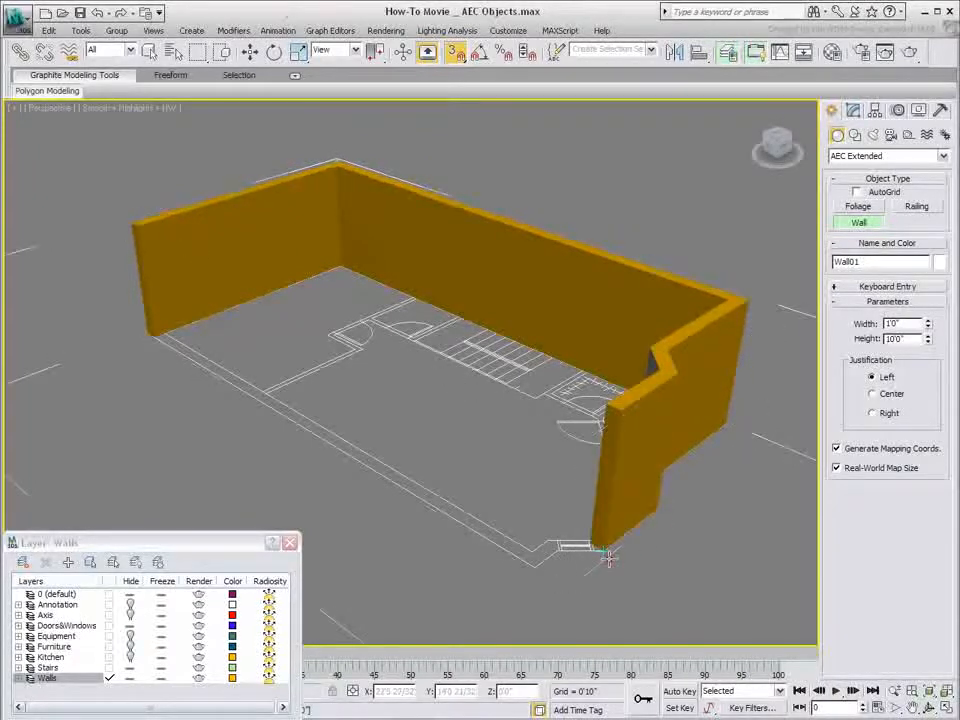
{"action": "left_click", "coordinate": [561, 554]}
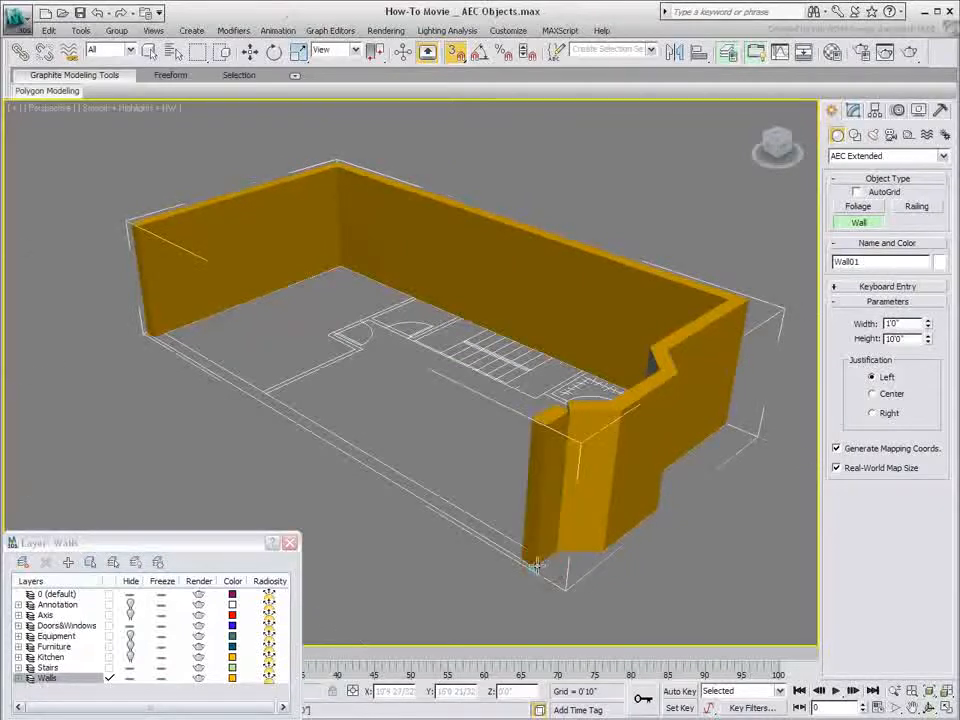
{"action": "left_click", "coordinate": [537, 565]}
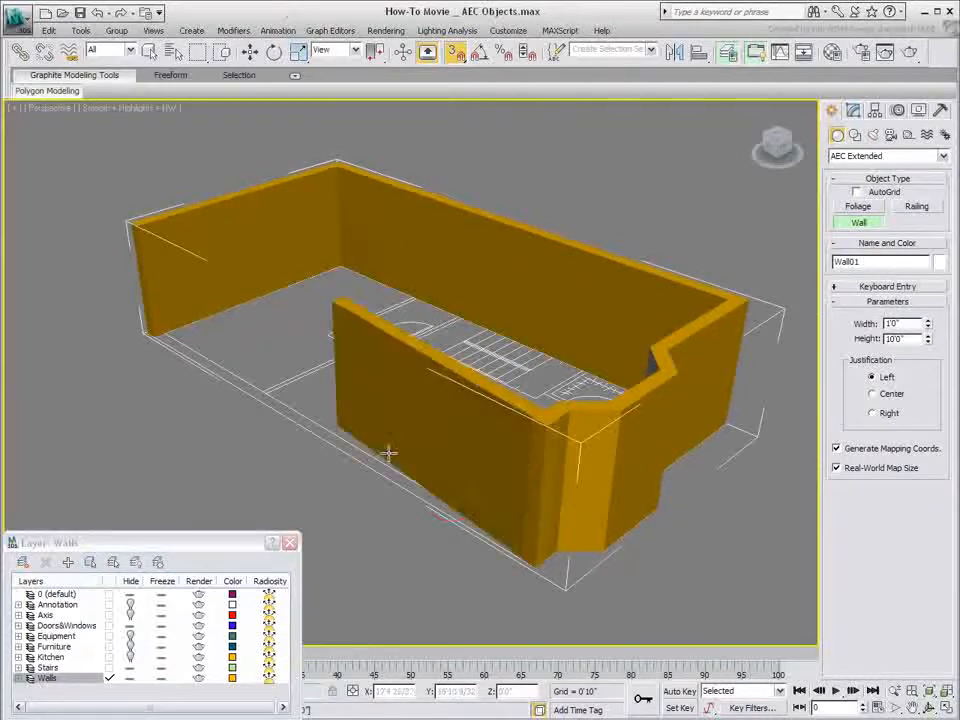
{"action": "left_click", "coordinate": [146, 336]}
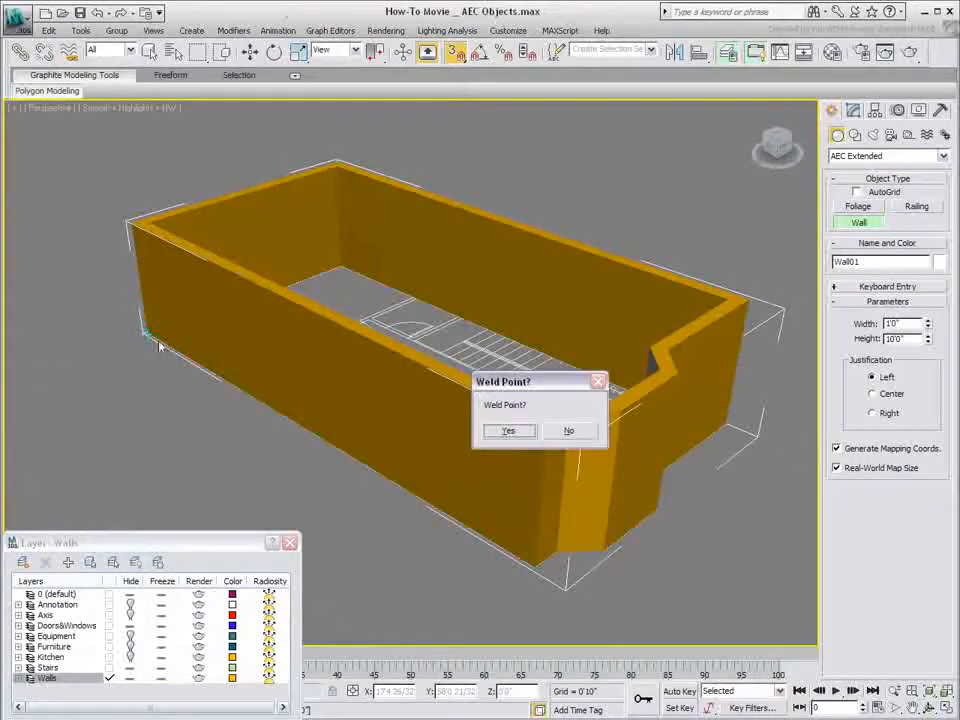
{"action": "left_click", "coordinate": [508, 431]}
{"action": "right_click", "coordinate": [435, 332]}
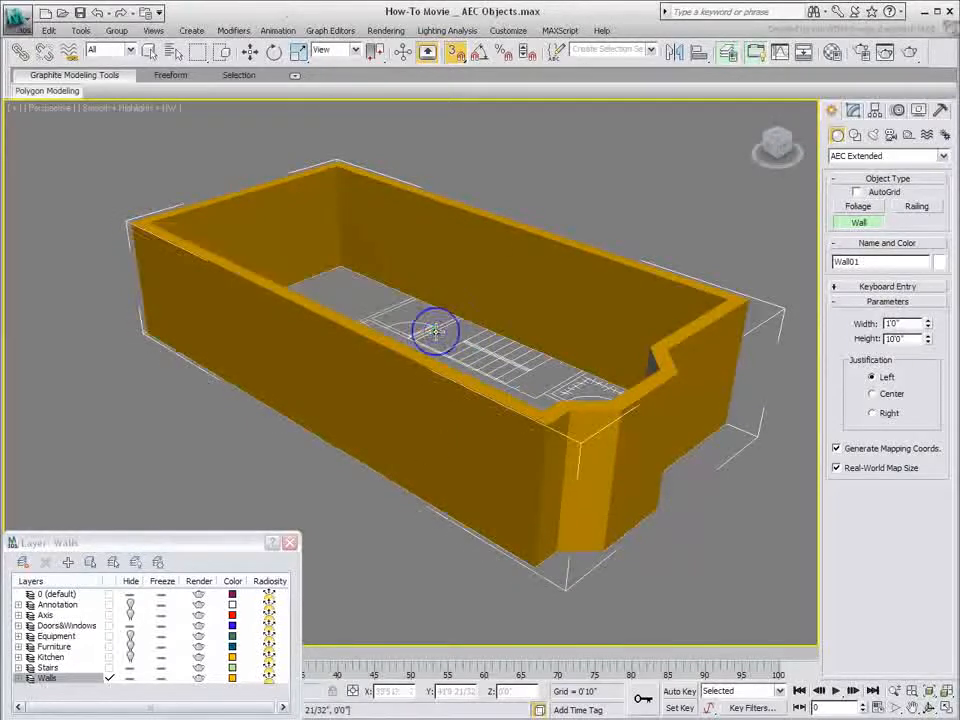
Set the wall parameters for the interior partitions to width 0'5" and height 9'0"
{"action": "middle_click_drag", "start_coordinate": [470, 337], "coordinate": [424, 405], "text": "alt"}
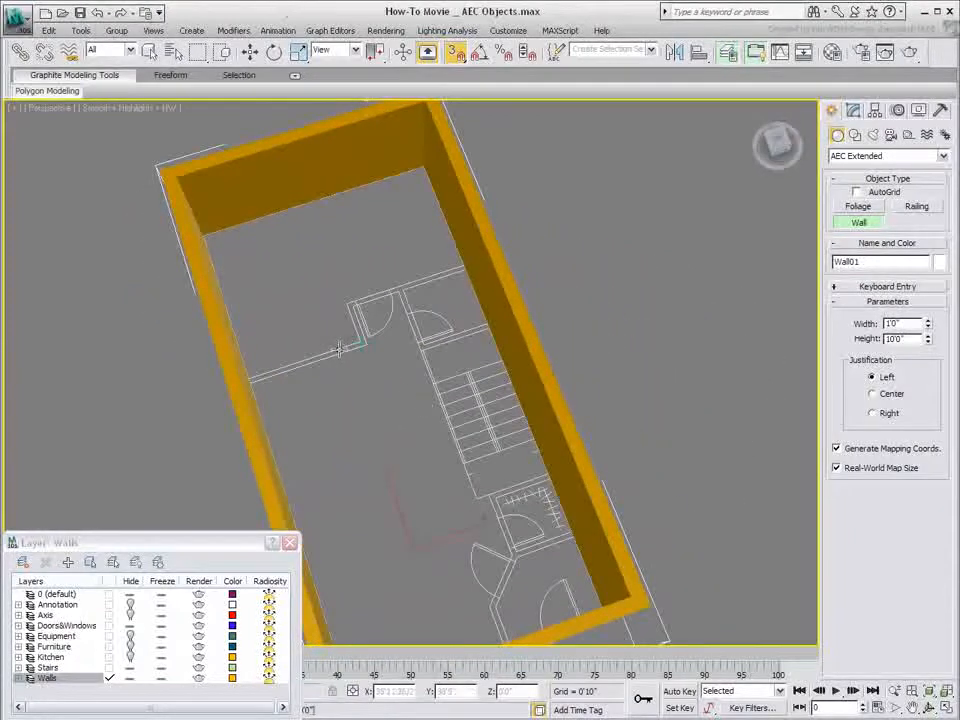
{"action": "scroll", "coordinate": [428, 350], "scroll_direction": "up", "scroll_amount": 5}
{"action": "middle_click_drag", "start_coordinate": [432, 323], "coordinate": [467, 410]}
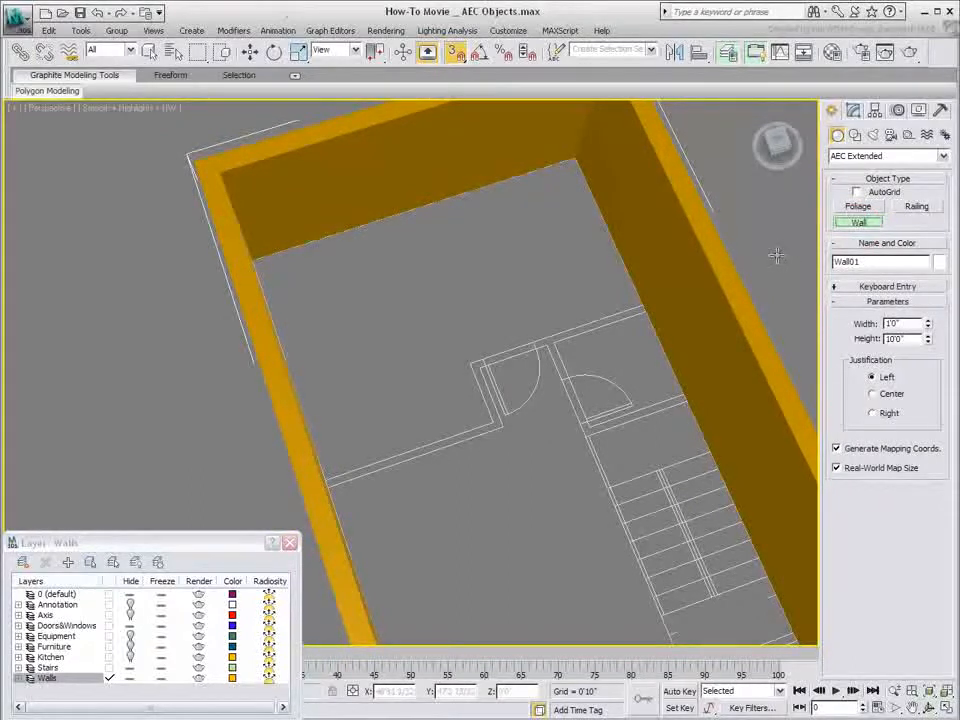
{"action": "double_click", "coordinate": [888, 323]}
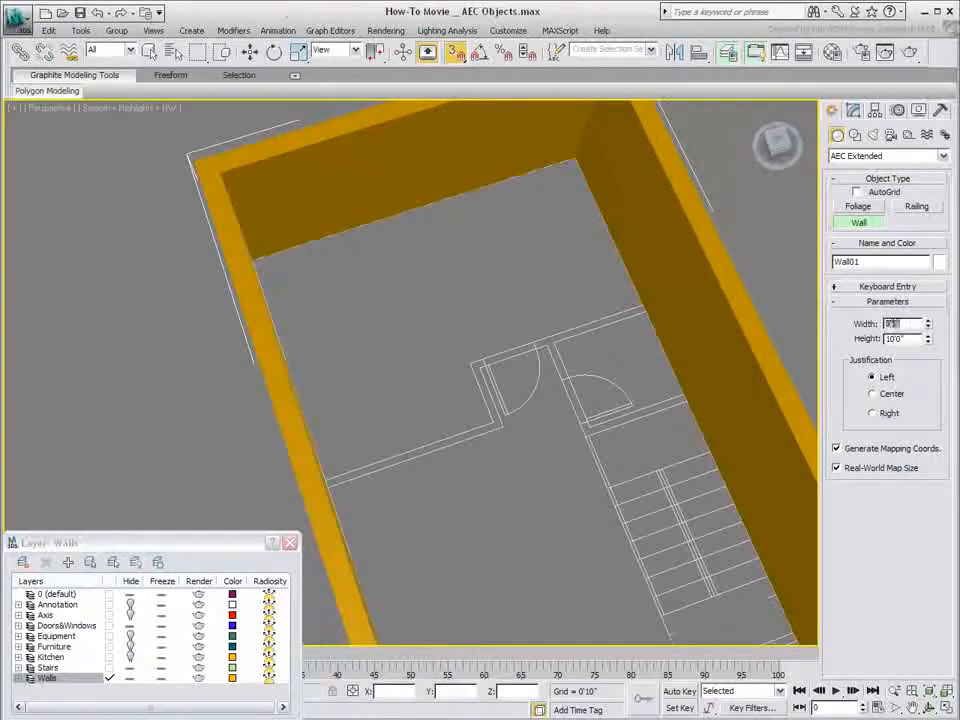
{"action": "double_click", "coordinate": [890, 339]}
{"action": "middle_click_drag", "start_coordinate": [521, 471], "coordinate": [497, 457]}
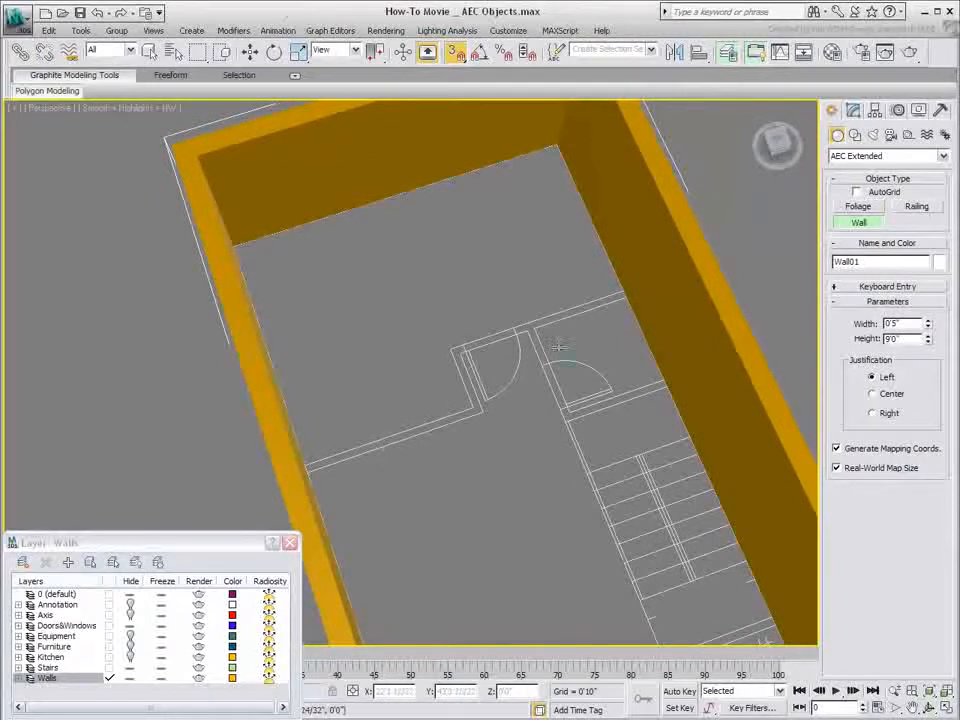
Draw the stepped interior partition across the house from one long exterior wall to the other, following the kitchen-side plan lines
{"action": "left_click", "coordinate": [622, 300]}
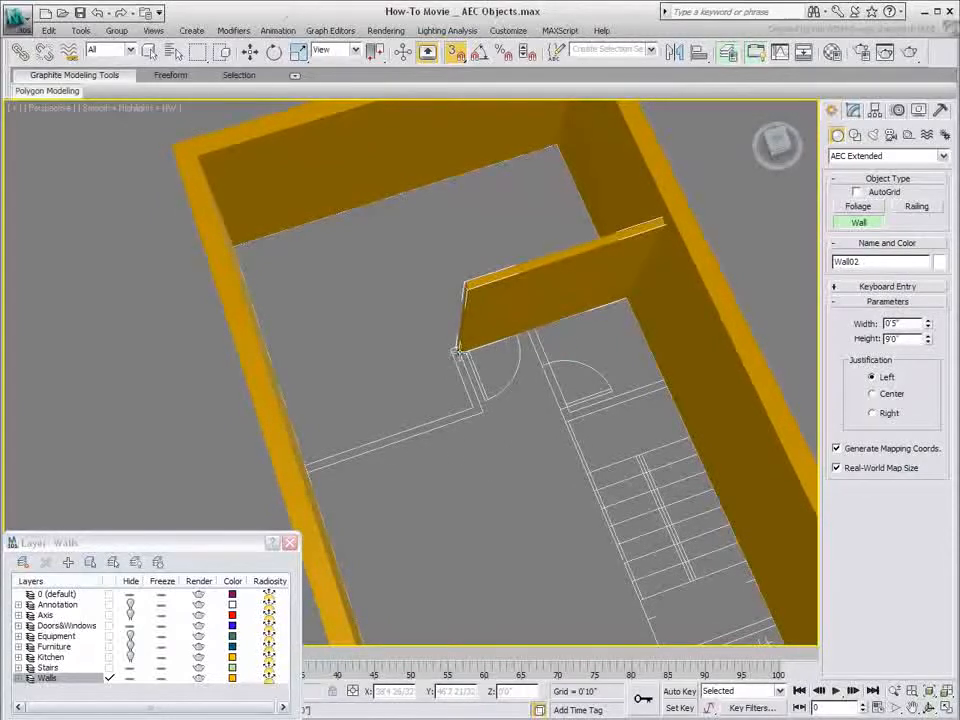
{"action": "left_click", "coordinate": [458, 350]}
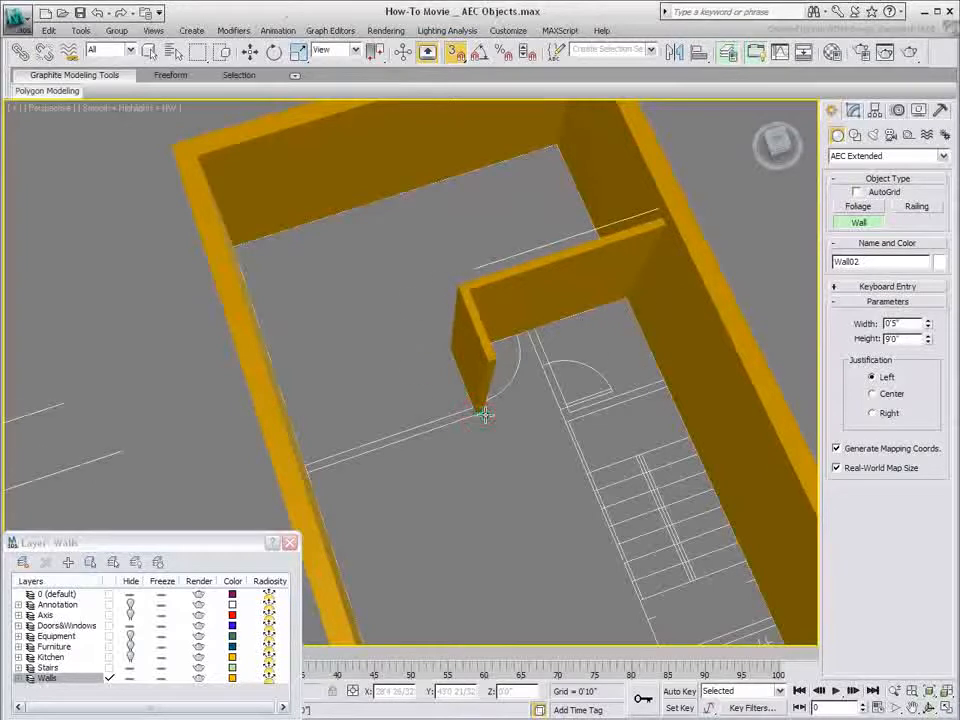
{"action": "left_click", "coordinate": [484, 413]}
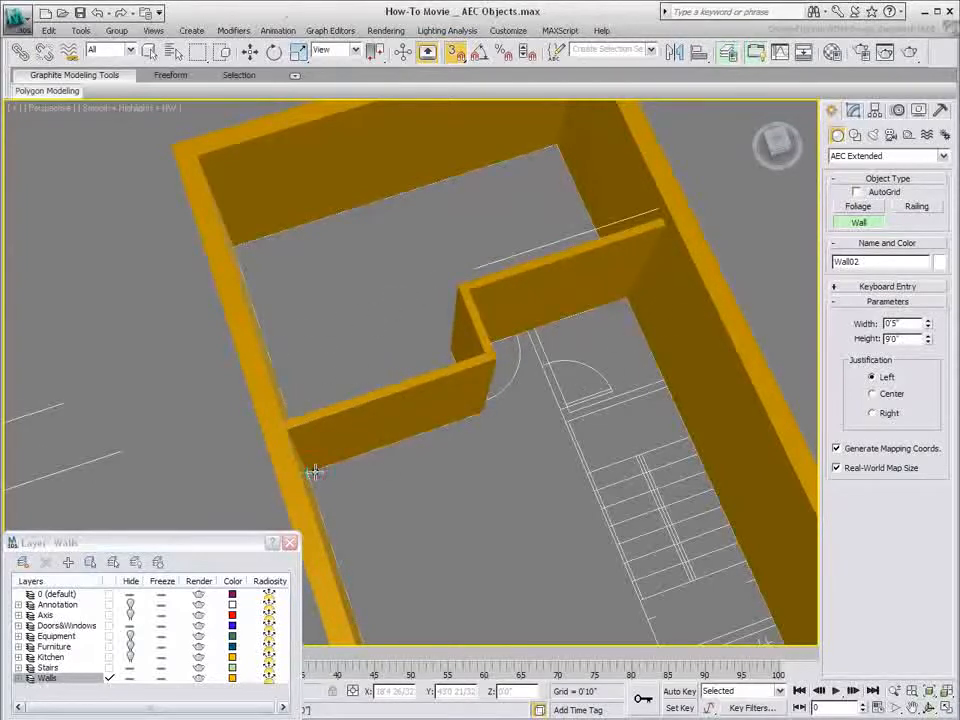
{"action": "left_click", "coordinate": [313, 470]}
{"action": "right_click", "coordinate": [446, 482]}
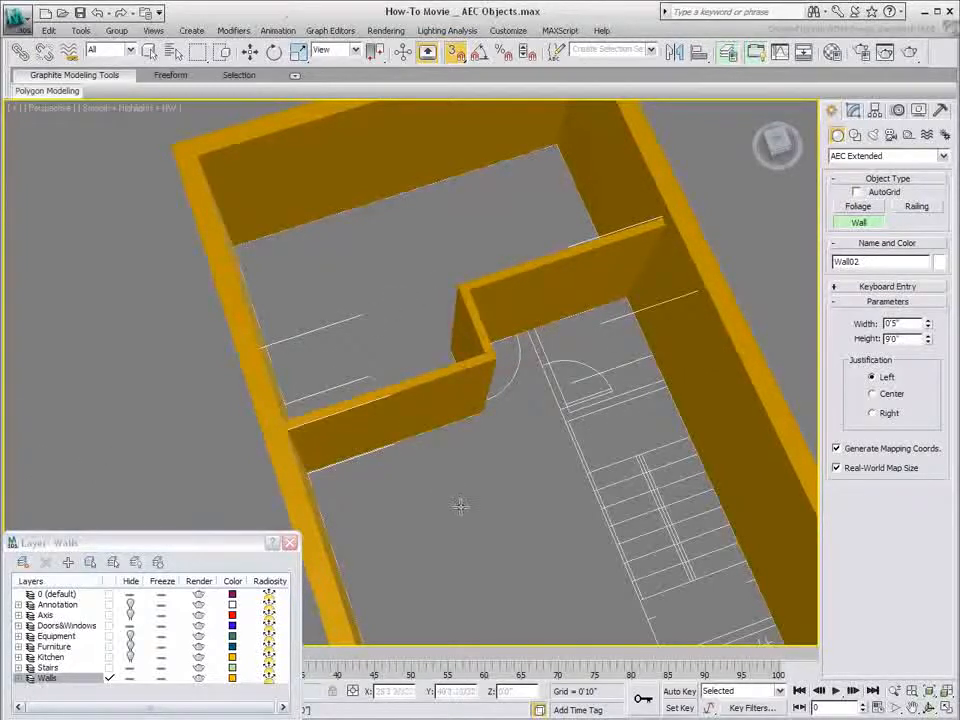
Draw an L-shaped partition enclosing the small room beside the stairs, from the long exterior wall to the stepped partition
{"action": "left_click", "coordinate": [657, 391]}
{"action": "left_click", "coordinate": [562, 423]}
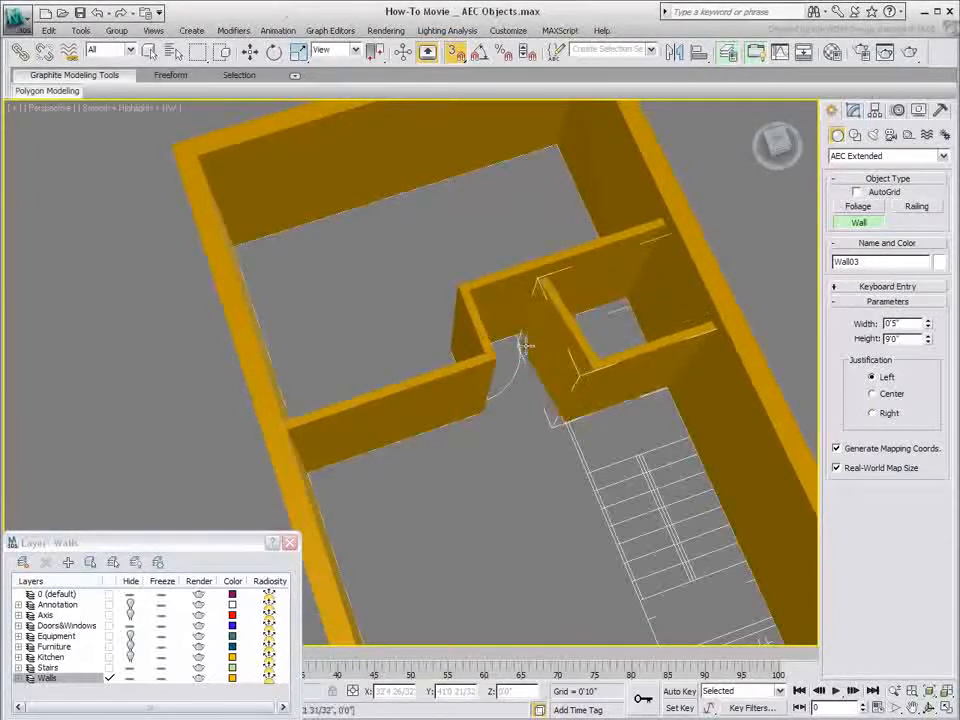
{"action": "left_click", "coordinate": [529, 334]}
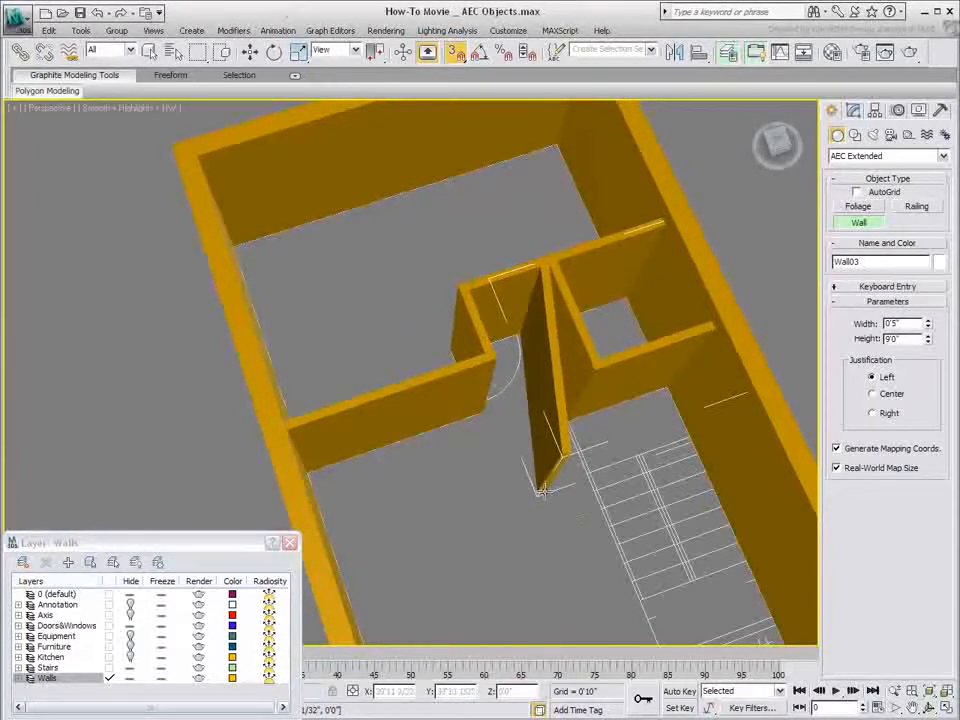
{"action": "right_click", "coordinate": [550, 520]}
Draw the angled interior partition around the entry and closet, from the exterior wall beside the bay window to the long exterior wall
{"action": "middle_click_drag", "start_coordinate": [557, 536], "coordinate": [375, 299]}
{"action": "middle_click_drag", "start_coordinate": [554, 523], "coordinate": [457, 532], "text": "alt"}
{"action": "middle_click_drag", "start_coordinate": [392, 500], "coordinate": [579, 414]}
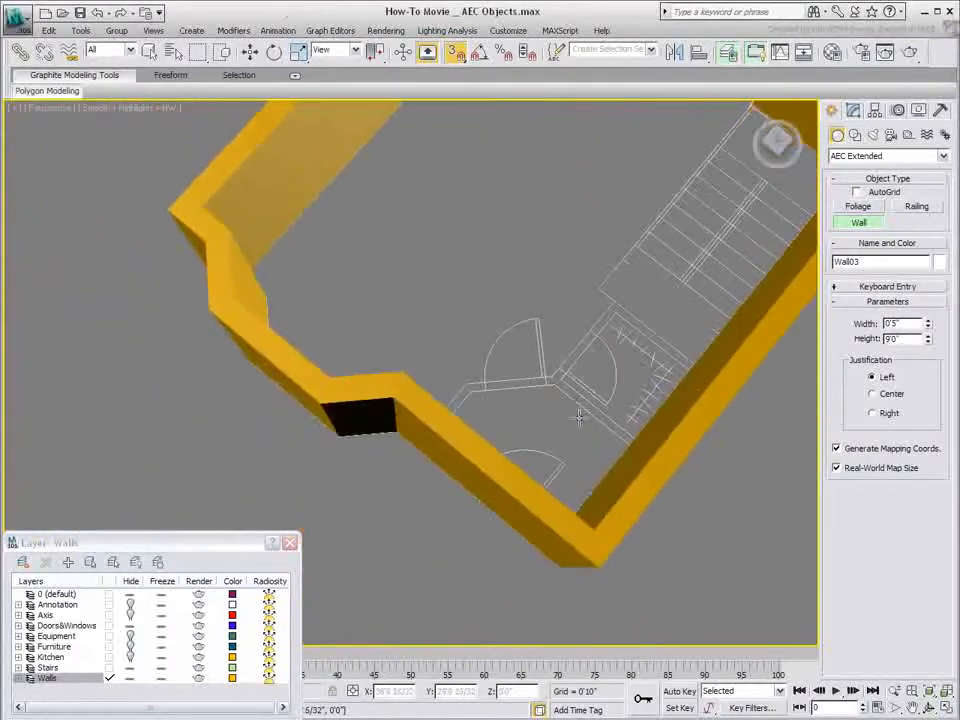
{"action": "scroll", "coordinate": [600, 440], "scroll_direction": "up", "scroll_amount": 5}
{"action": "middle_click_drag", "start_coordinate": [628, 471], "coordinate": [420, 407]}
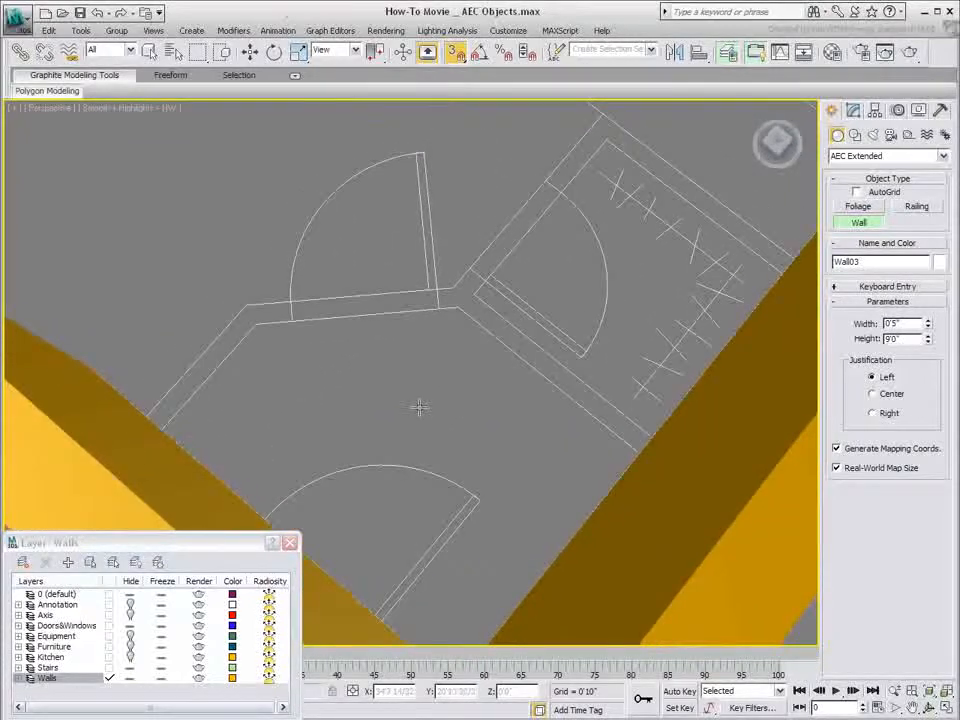
{"action": "left_click", "coordinate": [153, 403]}
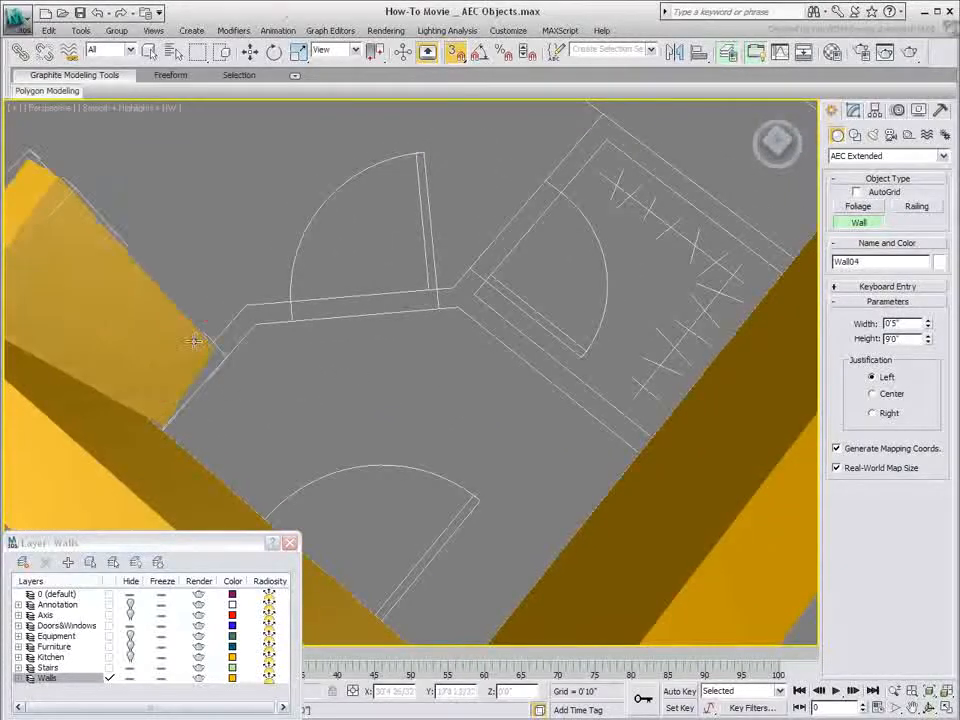
{"action": "left_click", "coordinate": [455, 278]}
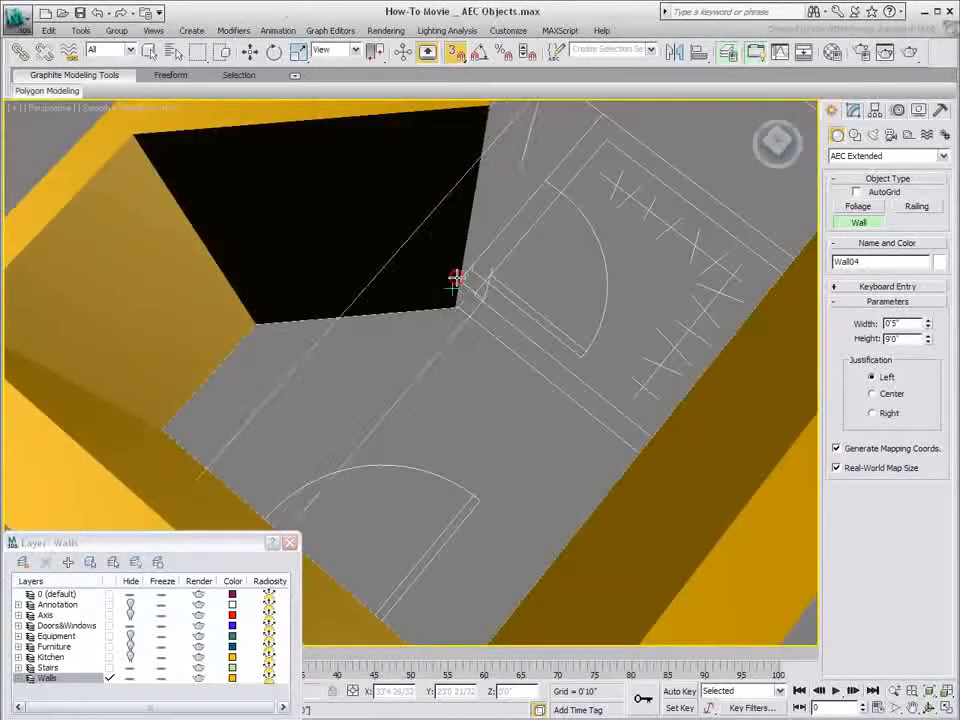
{"action": "left_click", "coordinate": [600, 120]}
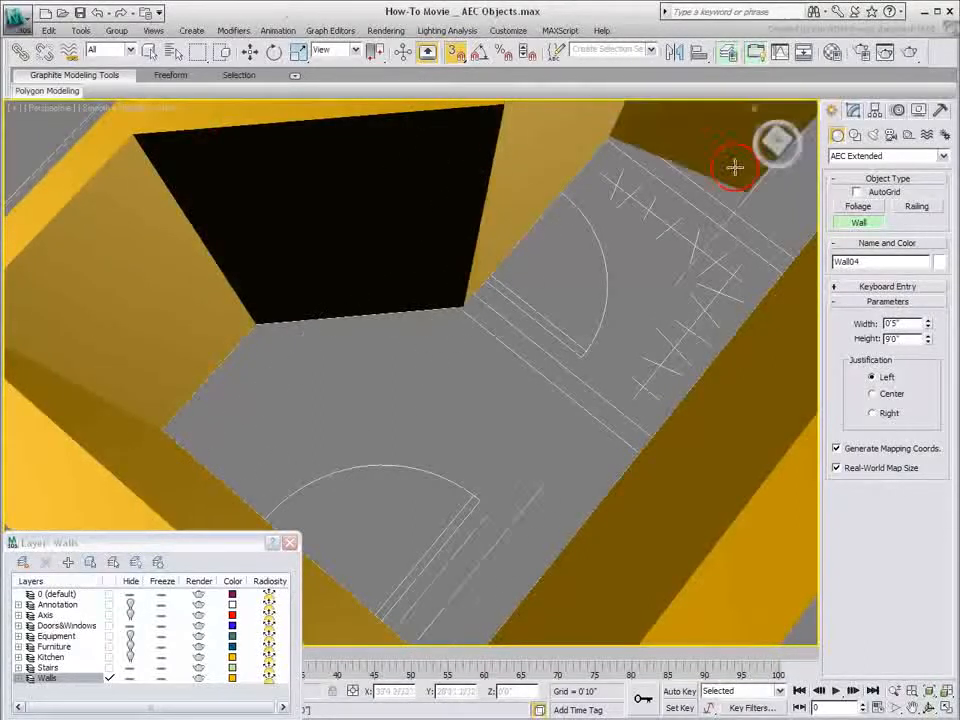
{"action": "left_click", "coordinate": [792, 253]}
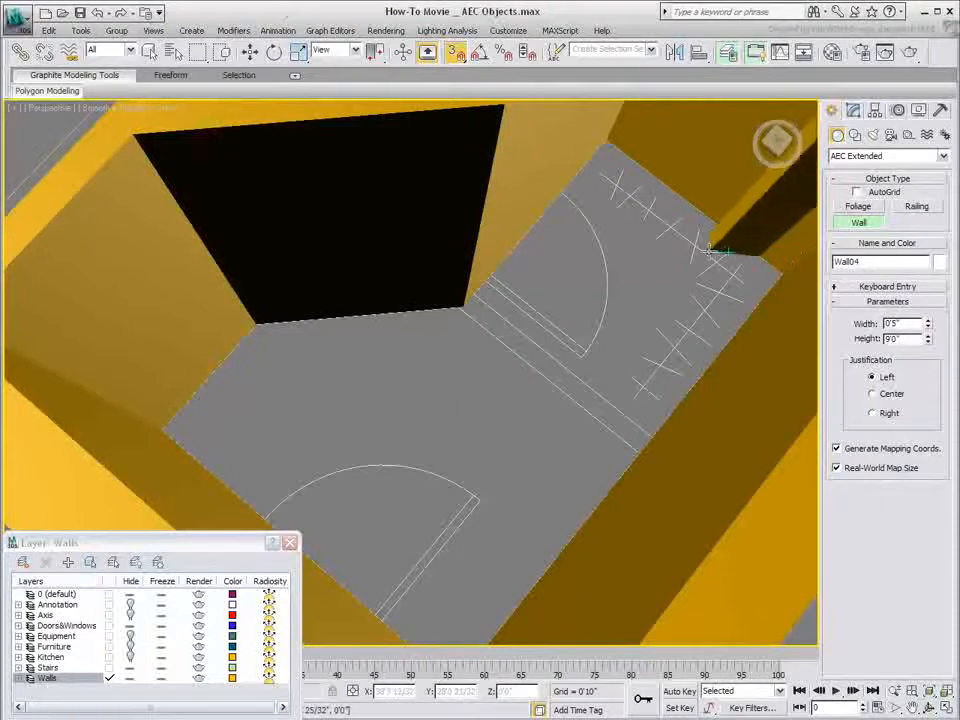
{"action": "right_click", "coordinate": [688, 266]}
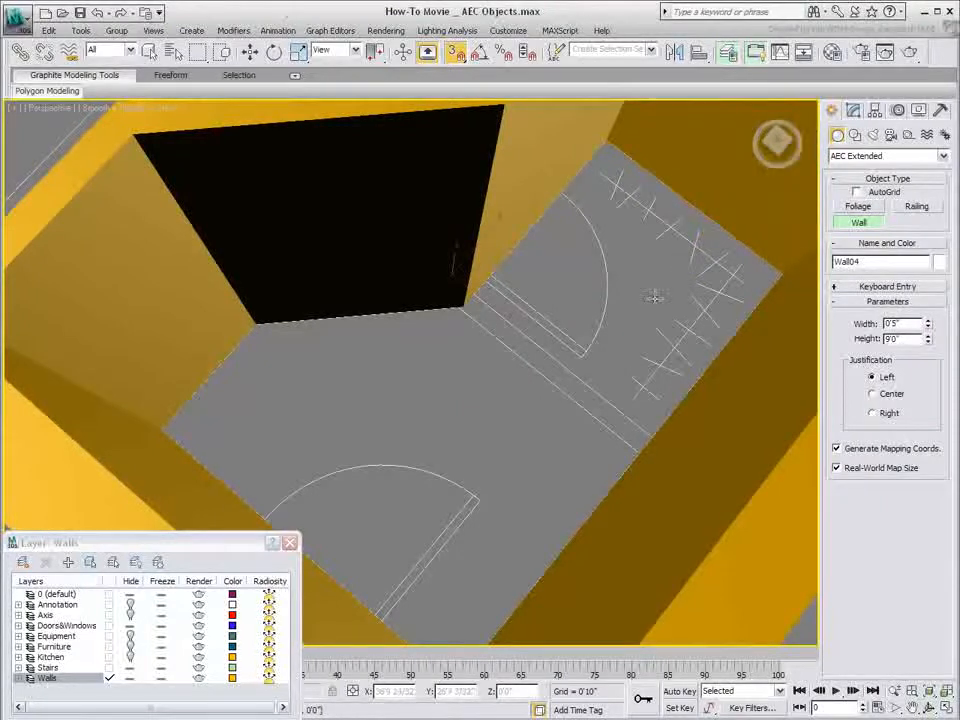
Draw a straight partition between the closet and the entry, from the long exterior wall to the corner of the angled partition
{"action": "left_click", "coordinate": [624, 452]}
{"action": "left_click", "coordinate": [456, 306]}
{"action": "right_click", "coordinate": [446, 414]}
{"action": "scroll", "coordinate": [424, 437], "scroll_direction": "down", "scroll_amount": 5}
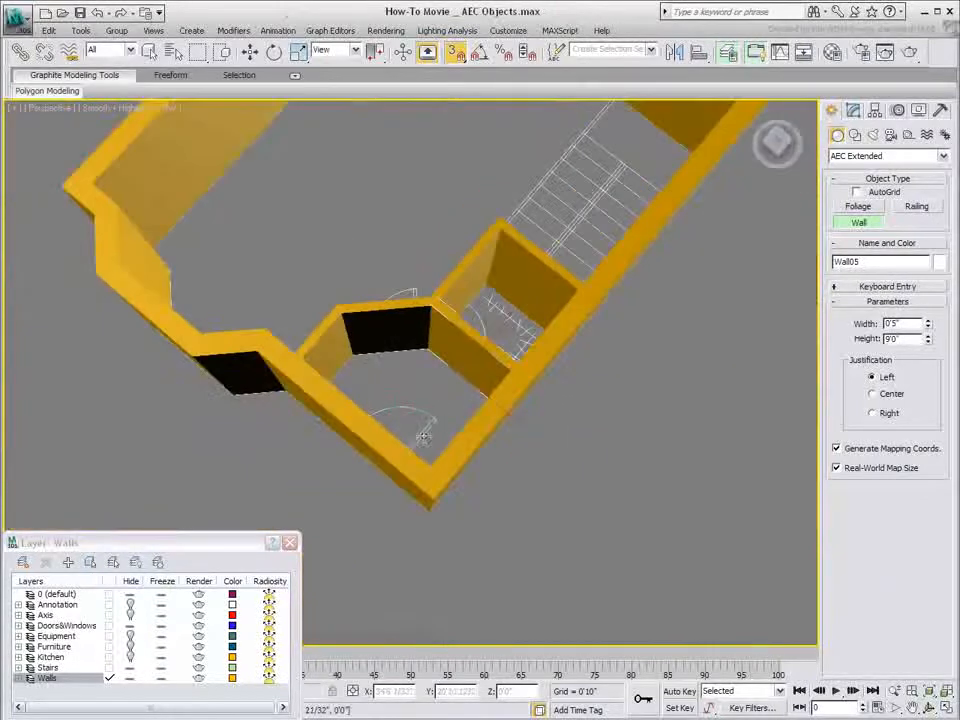
Turn on See-Through in the display properties of the Walls layer, keeping the layer list clear of the model
{"action": "middle_click_drag", "start_coordinate": [388, 413], "coordinate": [518, 388], "text": "alt"}
{"action": "middle_click_drag", "start_coordinate": [300, 287], "coordinate": [439, 512], "text": "alt"}
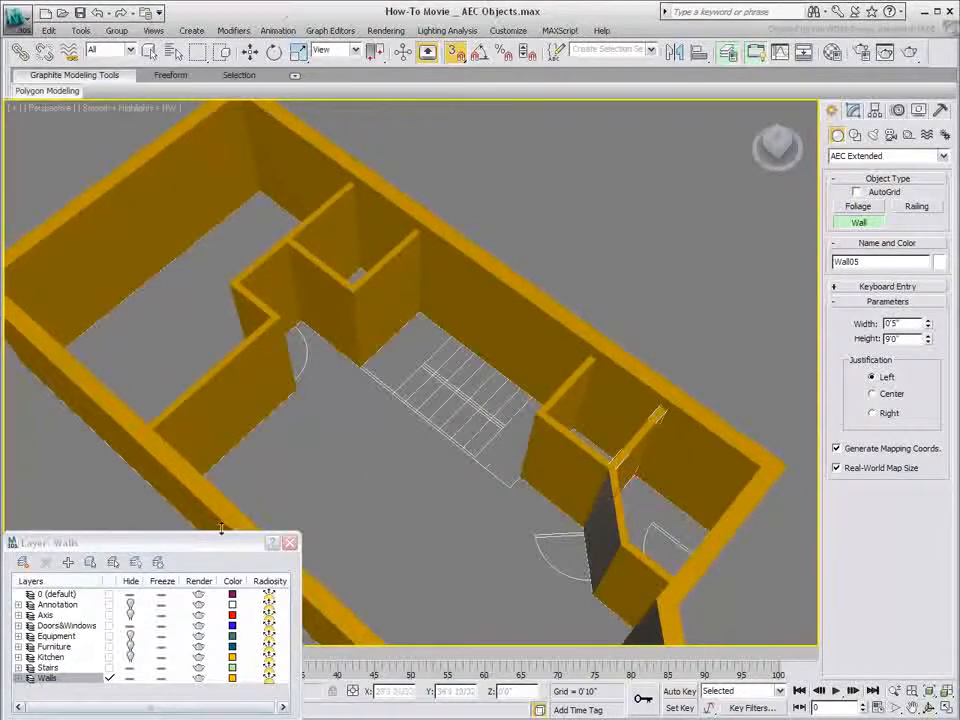
{"action": "left_click_drag", "start_coordinate": [199, 545], "coordinate": [408, 261]}
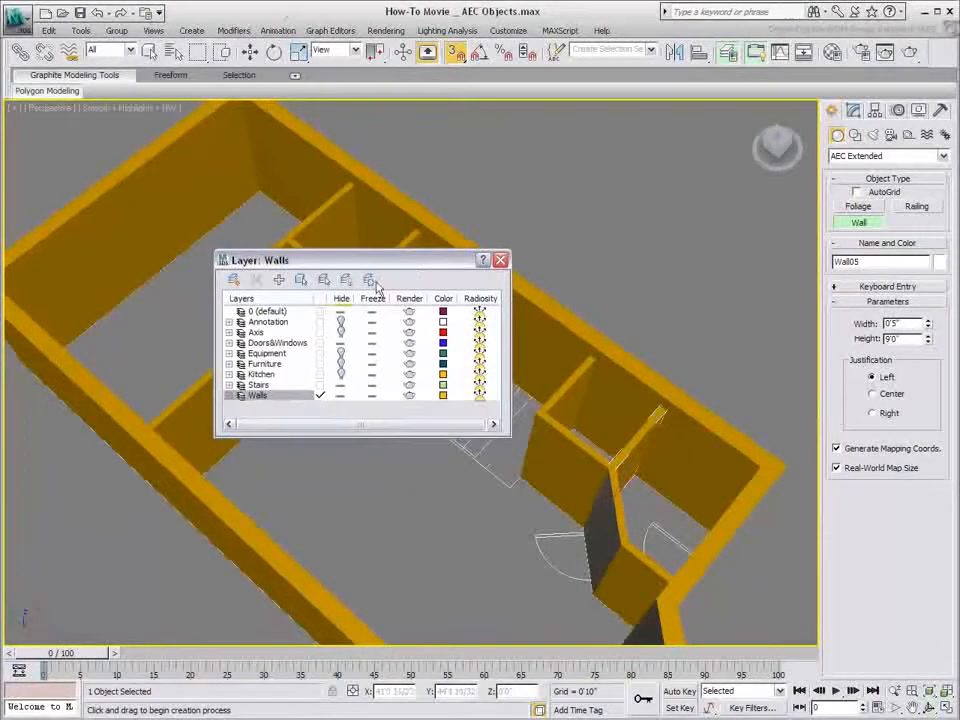
{"action": "right_click", "coordinate": [275, 399]}
{"action": "left_click", "coordinate": [316, 561]}
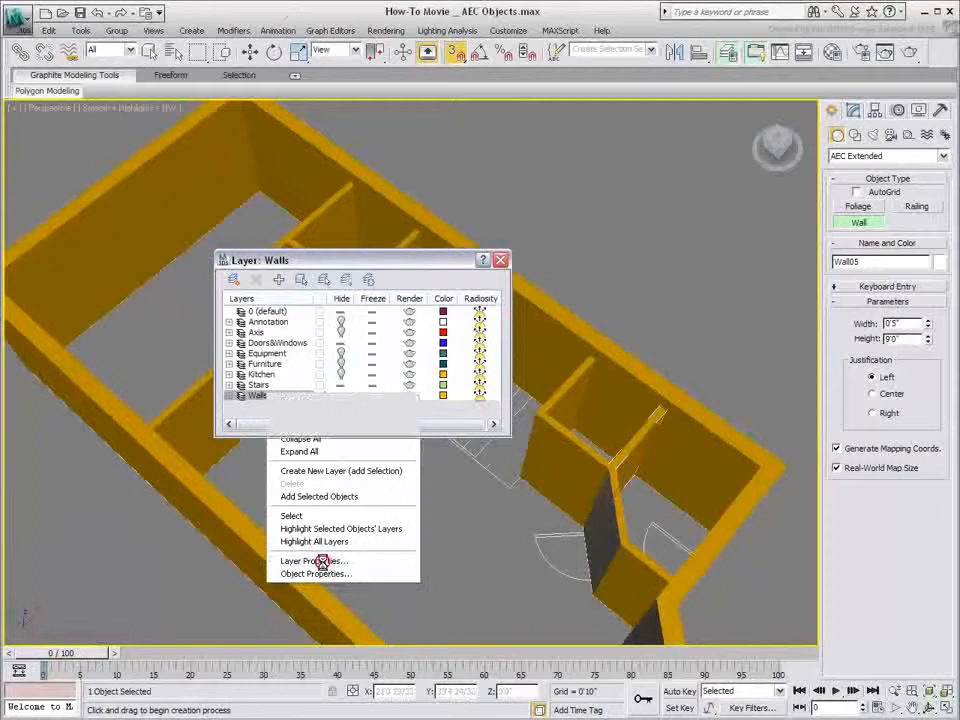
{"action": "left_click", "coordinate": [407, 376]}
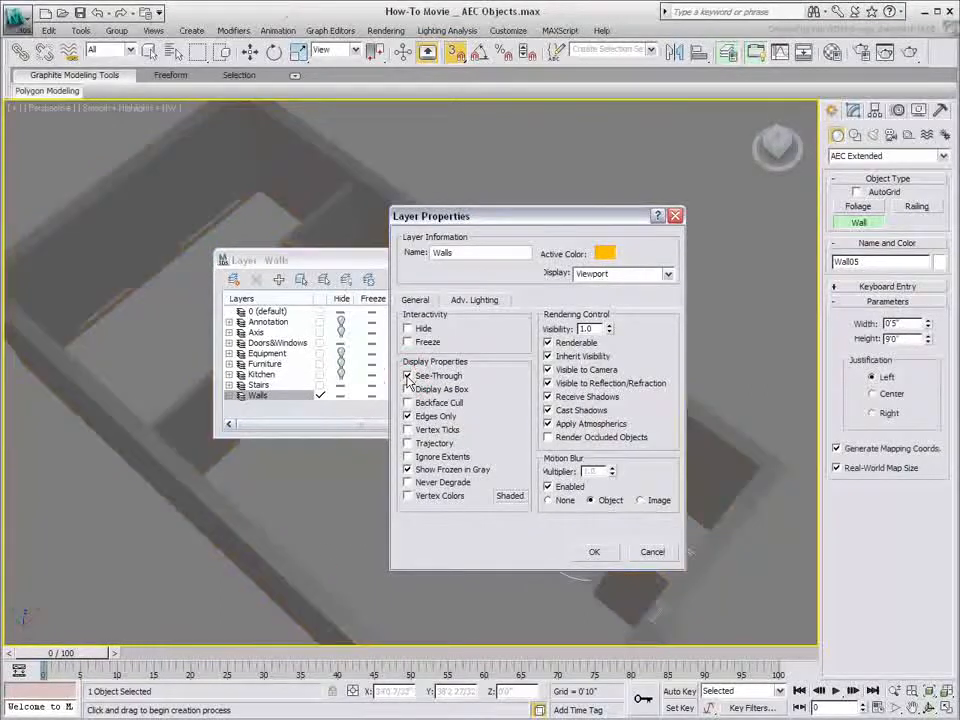
{"action": "left_click", "coordinate": [594, 552]}
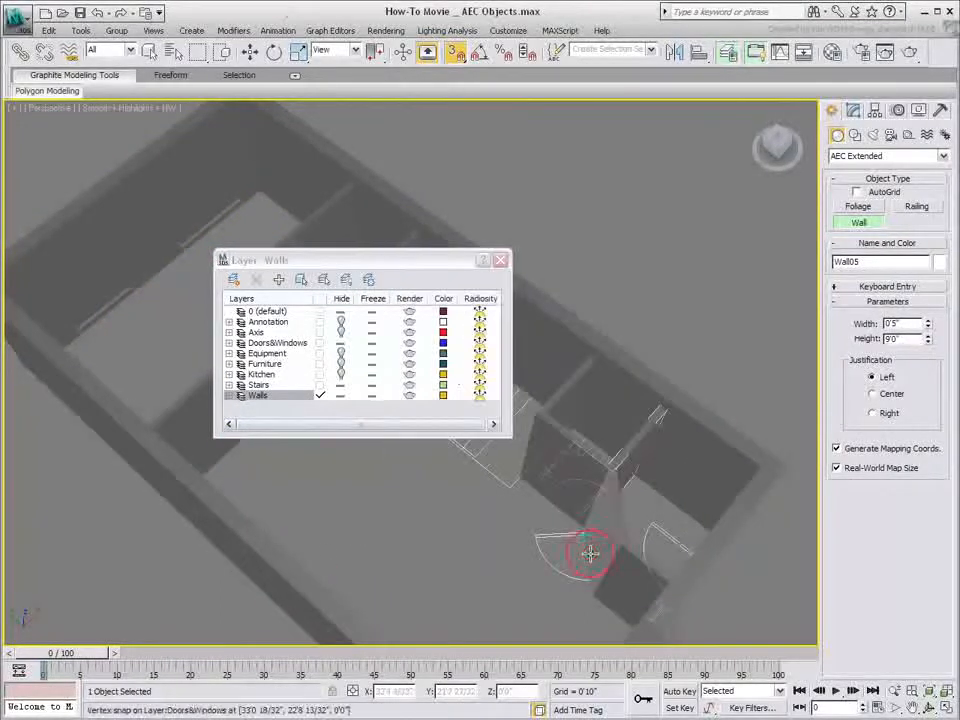
{"action": "left_click_drag", "start_coordinate": [397, 270], "coordinate": [184, 549]}
Make Doors&Windows the current layer, with the sliding door symbol at the far end wall in close view
{"action": "middle_click_drag", "start_coordinate": [247, 216], "coordinate": [401, 394]}
{"action": "scroll", "coordinate": [360, 410], "scroll_direction": "up", "scroll_amount": 2}
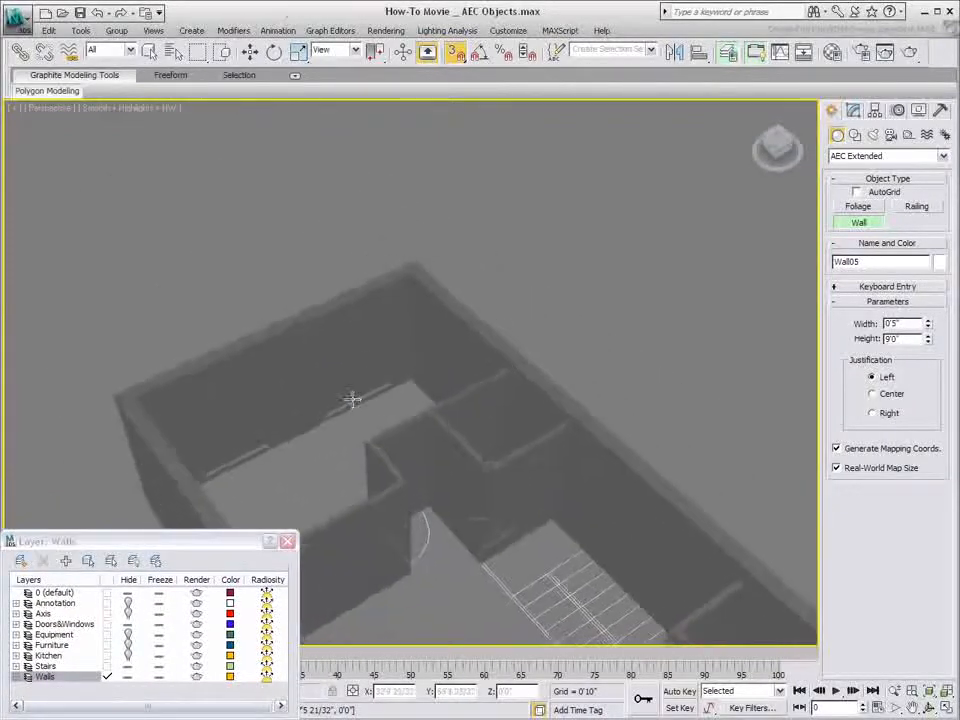
{"action": "scroll", "coordinate": [345, 404], "scroll_direction": "up", "scroll_amount": 4}
{"action": "middle_click_drag", "start_coordinate": [343, 407], "coordinate": [518, 373]}
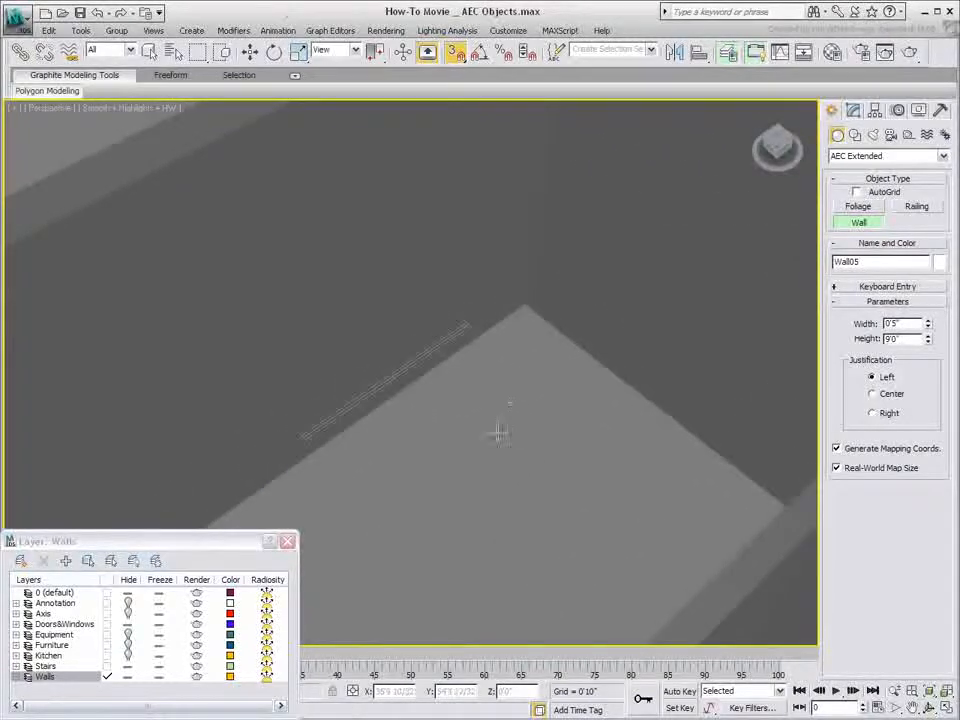
{"action": "left_click", "coordinate": [107, 624]}
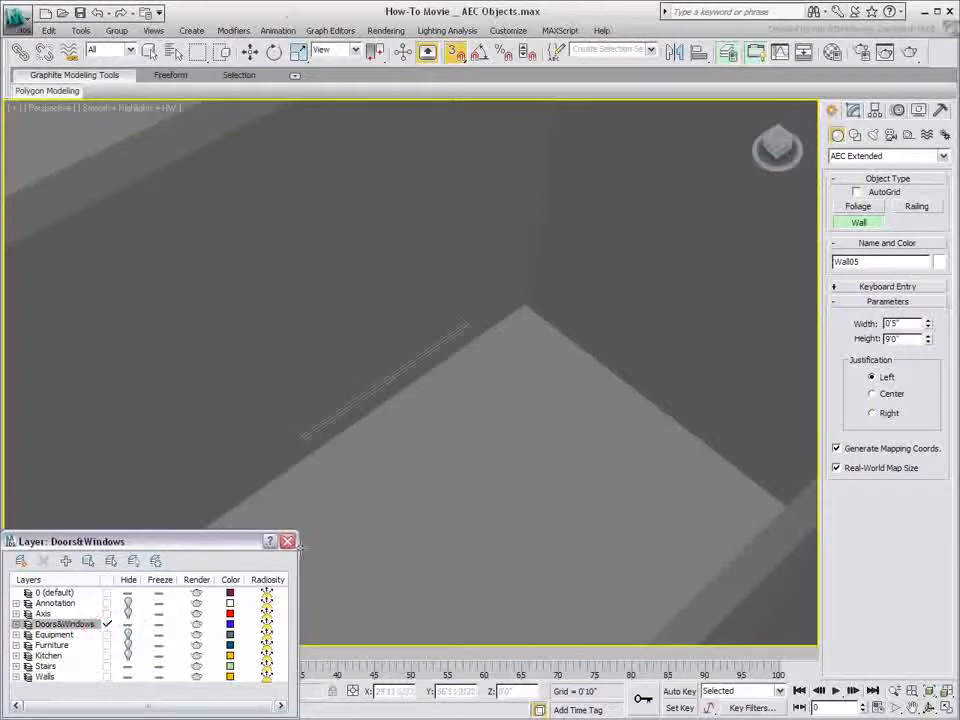
Create a sliding door on the plan symbol in the end wall, 5'8" wide, 1'0" deep and about 4'9" high
{"action": "left_click", "coordinate": [866, 155]}
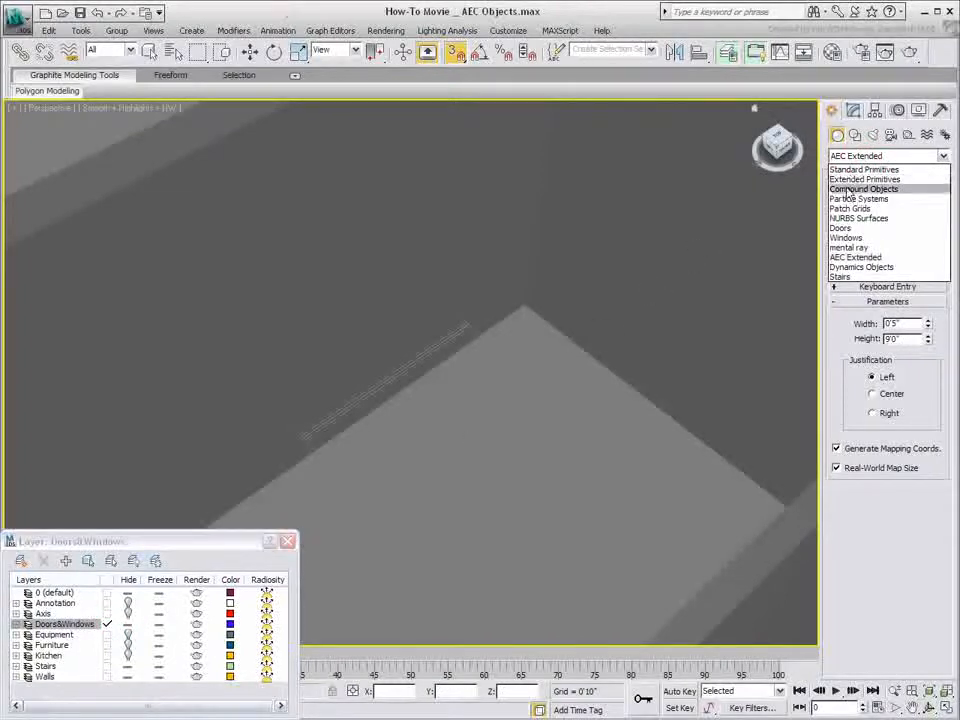
{"action": "left_click", "coordinate": [840, 228]}
{"action": "left_click", "coordinate": [915, 207]}
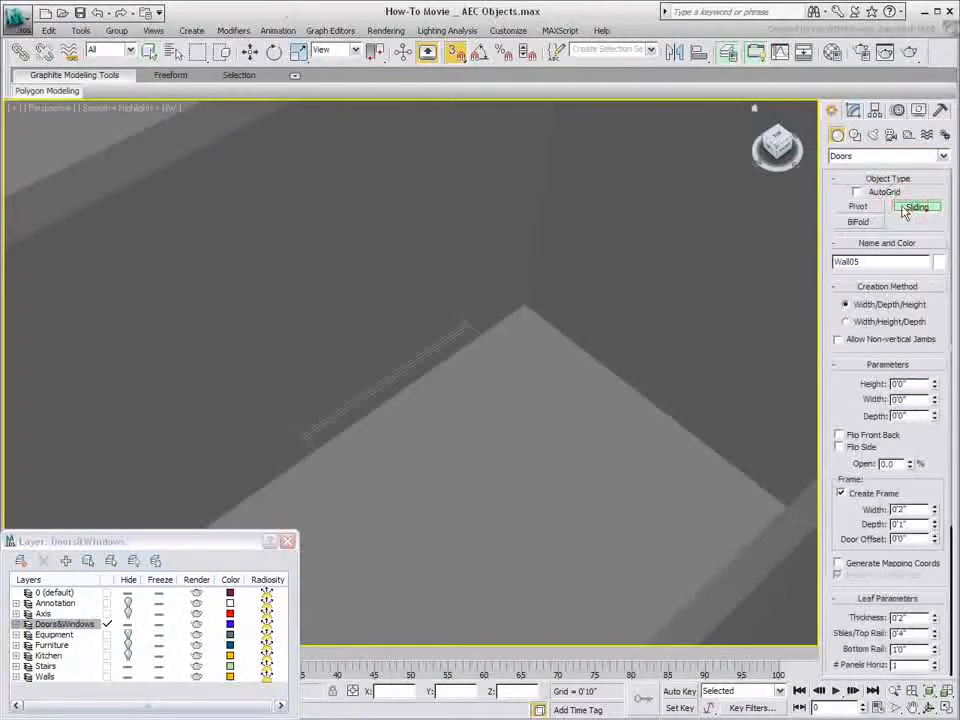
{"action": "left_click_drag", "start_coordinate": [311, 448], "coordinate": [482, 332]}
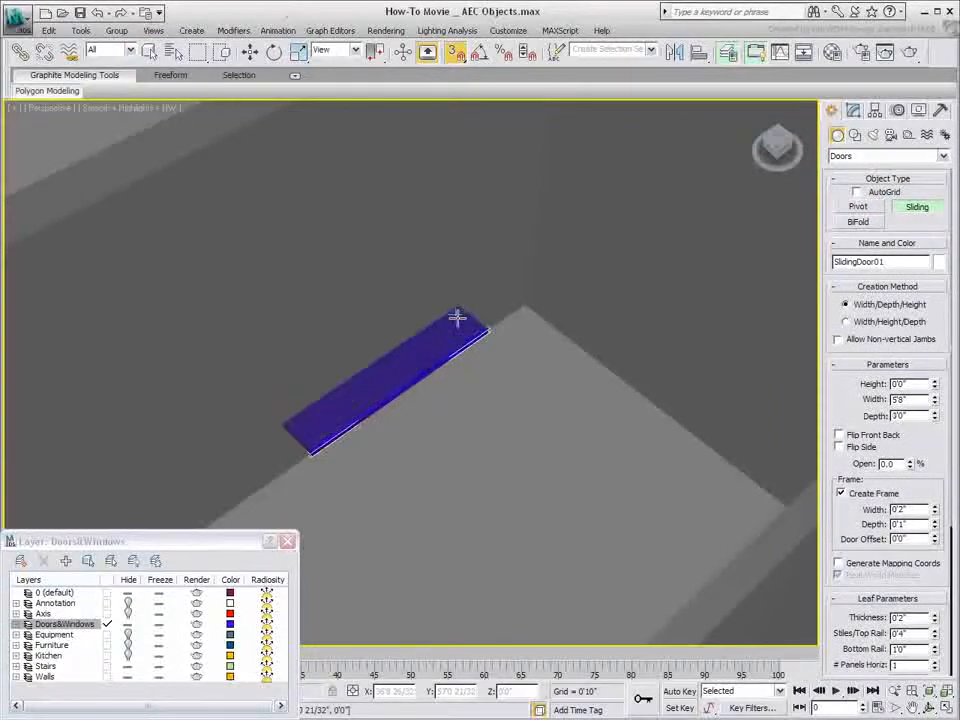
{"action": "left_click", "coordinate": [455, 316]}
{"action": "left_click", "coordinate": [448, 143]}
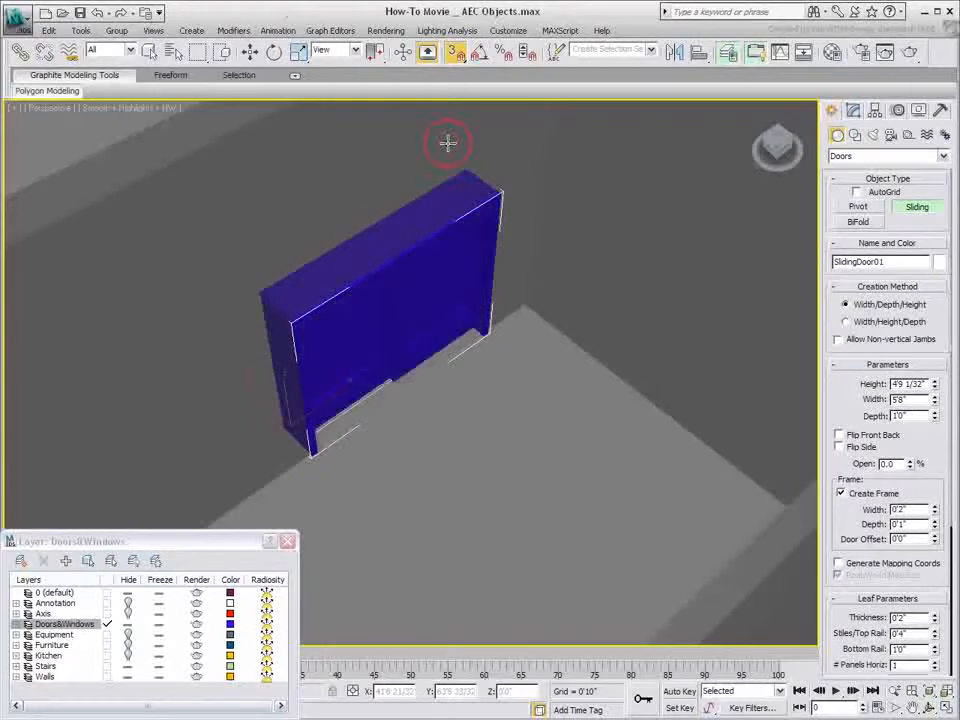
Set the sliding door's height to 7'0" and open it to 67%
{"action": "middle_click_drag", "start_coordinate": [507, 455], "coordinate": [483, 461], "text": "alt"}
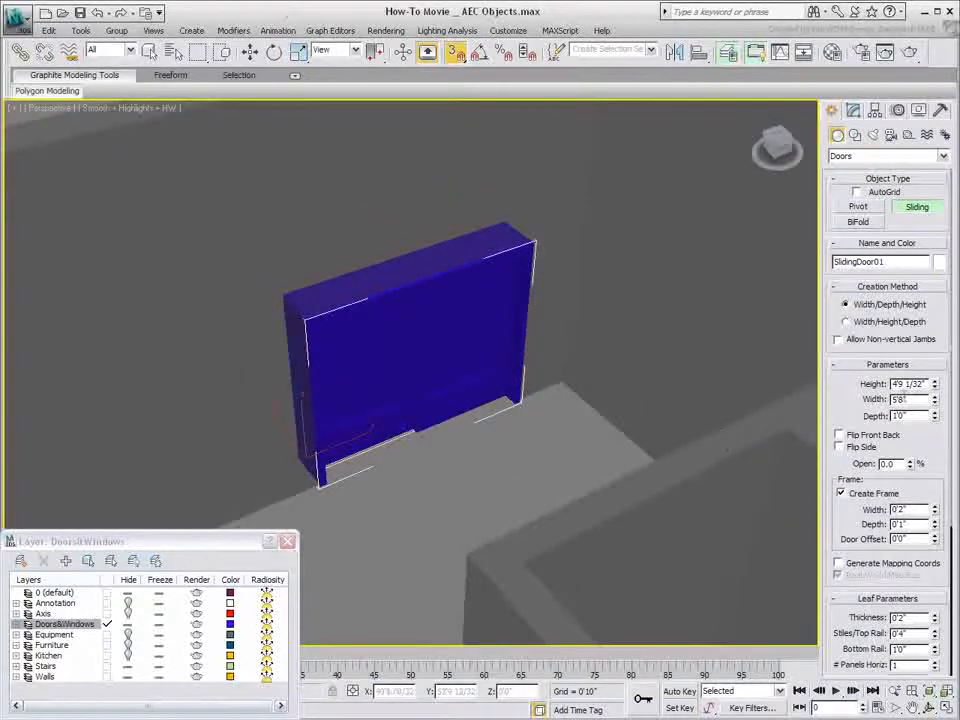
{"action": "left_click_drag", "start_coordinate": [926, 384], "coordinate": [868, 384]}
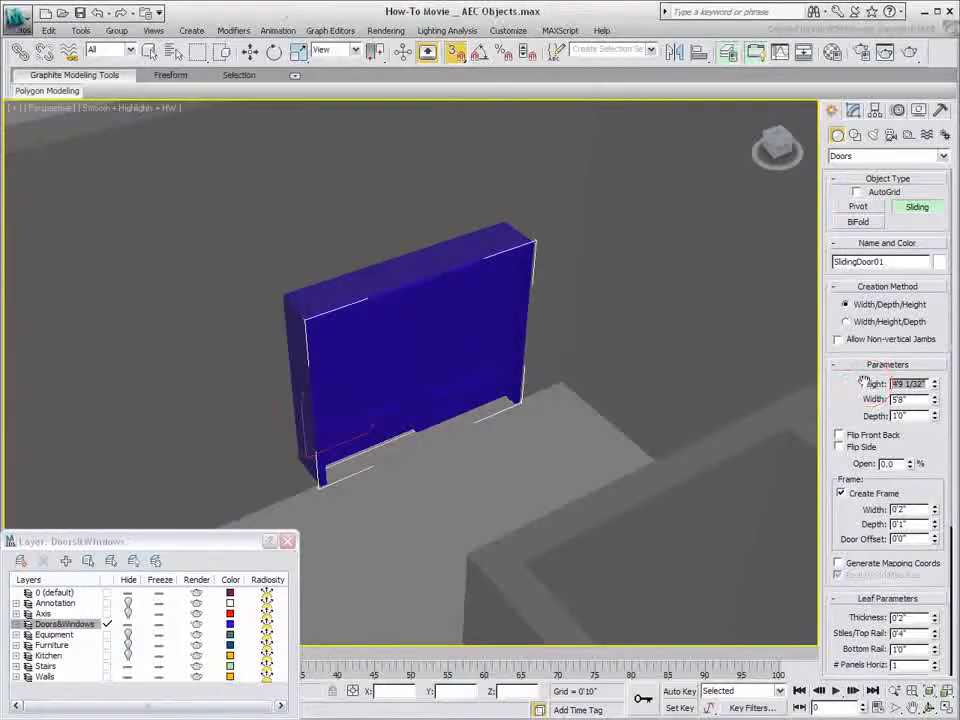
{"action": "type", "text": "7'"}
{"action": "key", "text": "Return"}
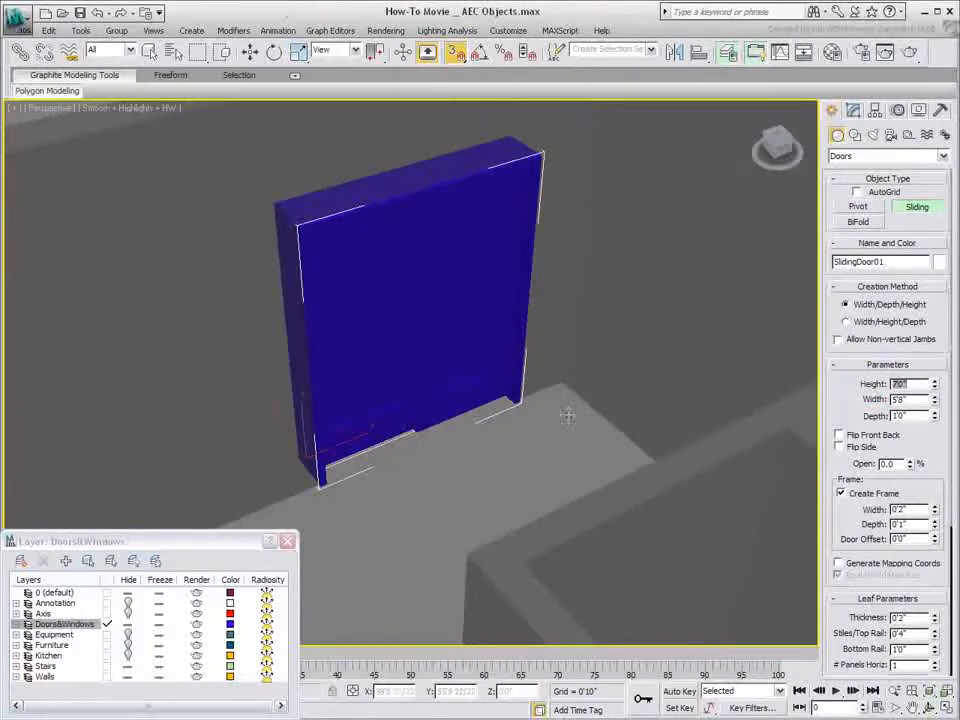
{"action": "middle_click_drag", "start_coordinate": [568, 411], "coordinate": [566, 469]}
{"action": "left_click_drag", "start_coordinate": [910, 466], "coordinate": [906, 418]}
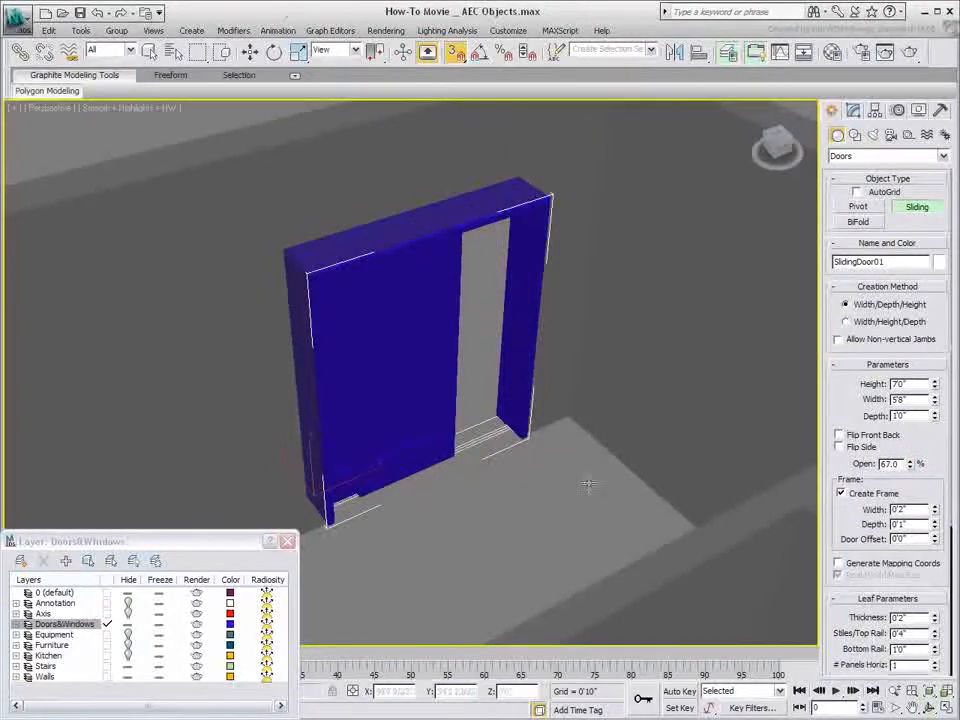
Create a pivot door in the partition of the small room beside the stairs, 2'8" wide, 0'5" deep and about 5'6" high
{"action": "middle_click_drag", "start_coordinate": [515, 490], "coordinate": [257, 285]}
{"action": "middle_click_drag", "start_coordinate": [424, 526], "coordinate": [441, 488]}
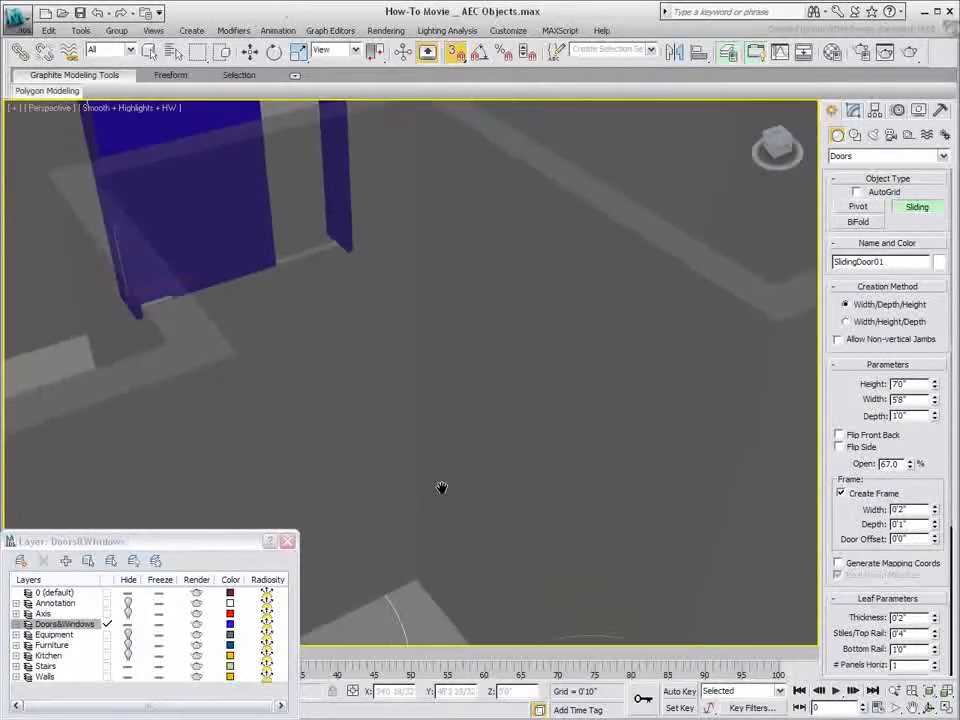
{"action": "scroll", "coordinate": [431, 476], "scroll_direction": "down", "scroll_amount": 3}
{"action": "middle_click_drag", "start_coordinate": [436, 579], "coordinate": [468, 581], "text": "alt"}
{"action": "scroll", "coordinate": [495, 536], "scroll_direction": "up", "scroll_amount": 4}
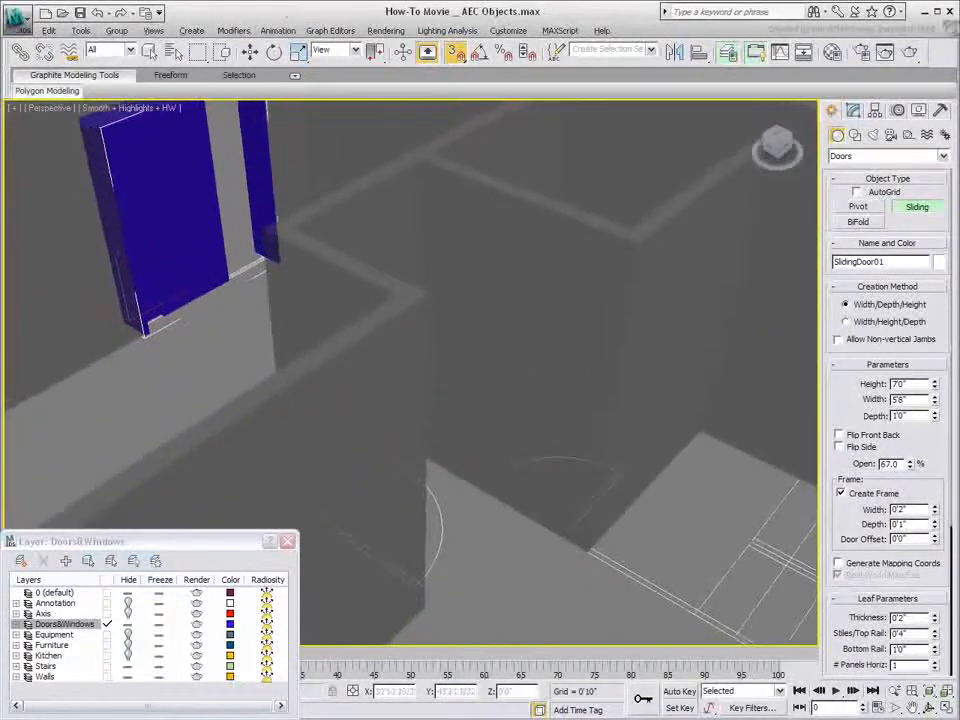
{"action": "middle_click_drag", "start_coordinate": [520, 522], "coordinate": [518, 585]}
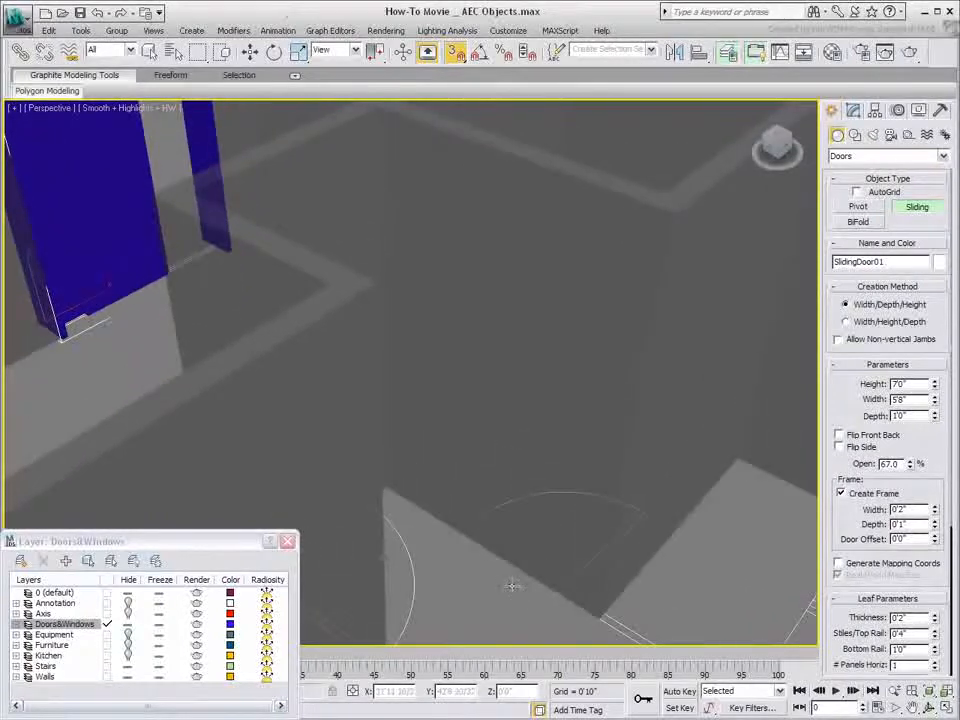
{"action": "left_click", "coordinate": [858, 206]}
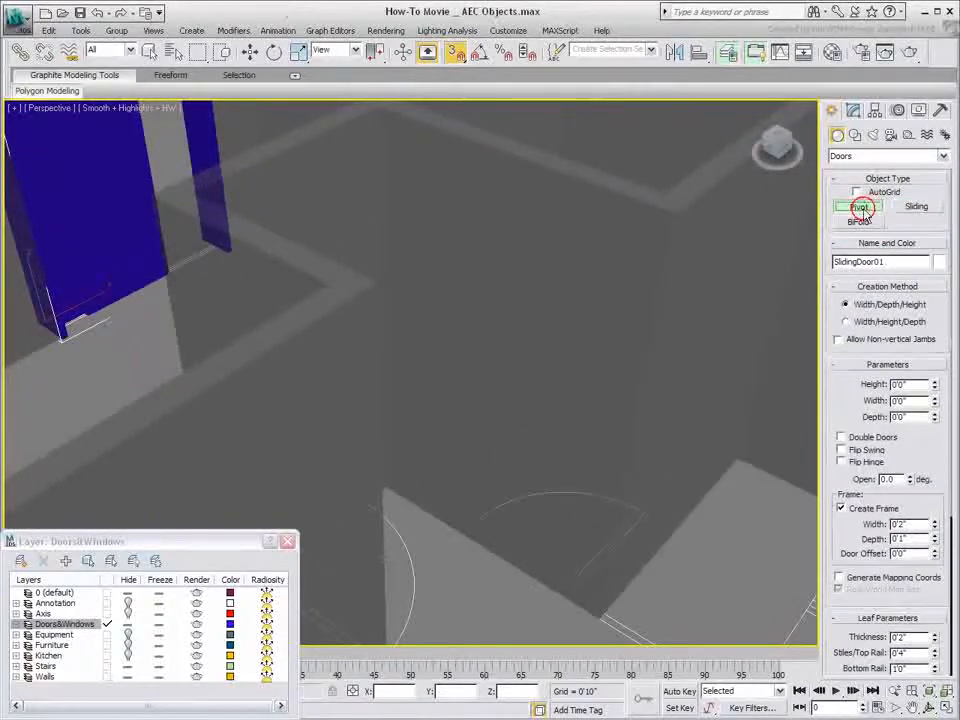
{"action": "left_click_drag", "start_coordinate": [567, 601], "coordinate": [461, 529]}
{"action": "left_click", "coordinate": [474, 522]}
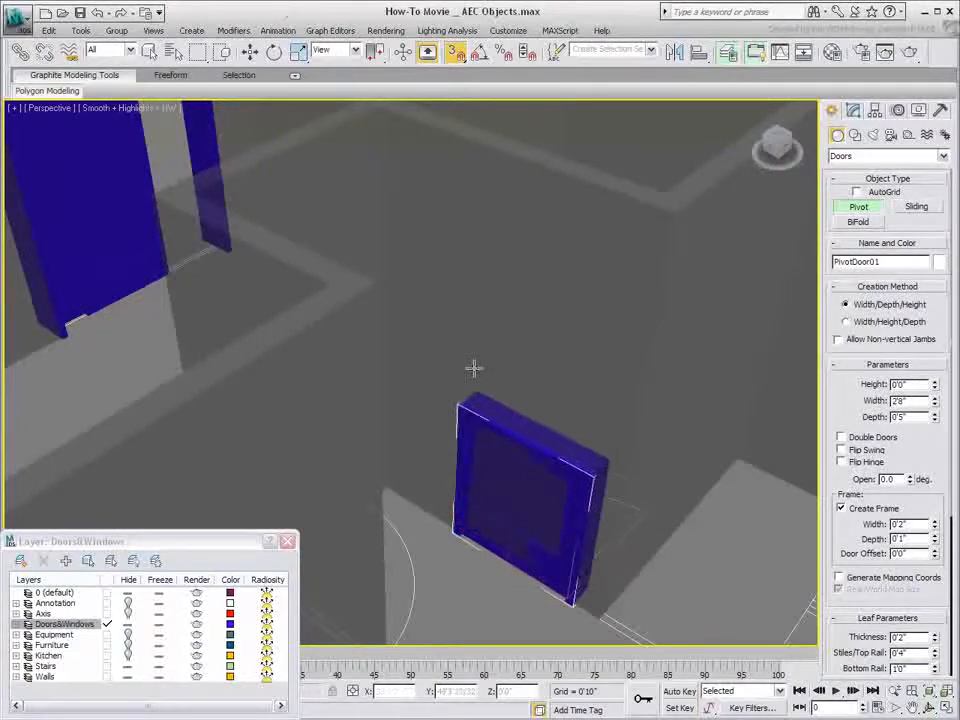
{"action": "left_click", "coordinate": [471, 268]}
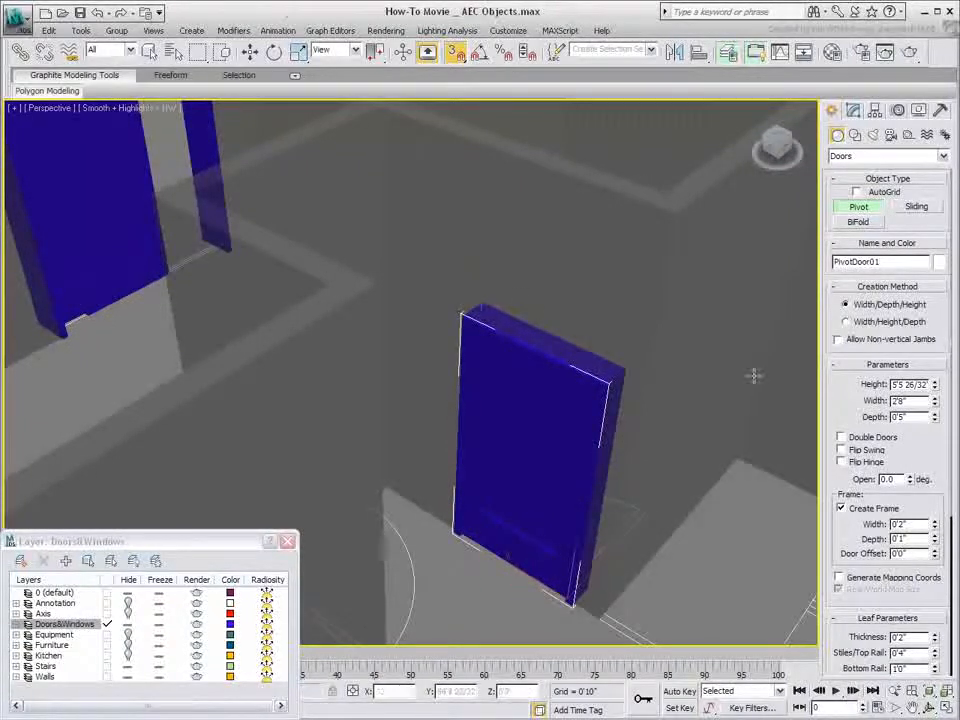
Set the pivot door to open 48.5 degrees as double doors with flipped swing, trying the flipped hinge as well
{"action": "left_click_drag", "start_coordinate": [912, 484], "coordinate": [905, 385]}
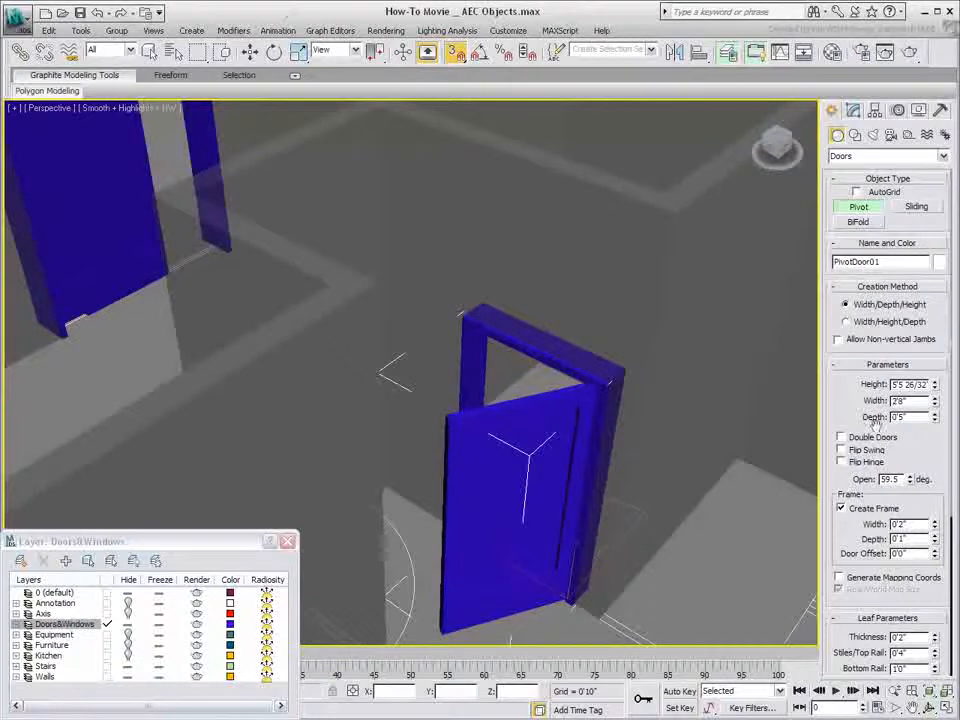
{"action": "left_click", "coordinate": [851, 464]}
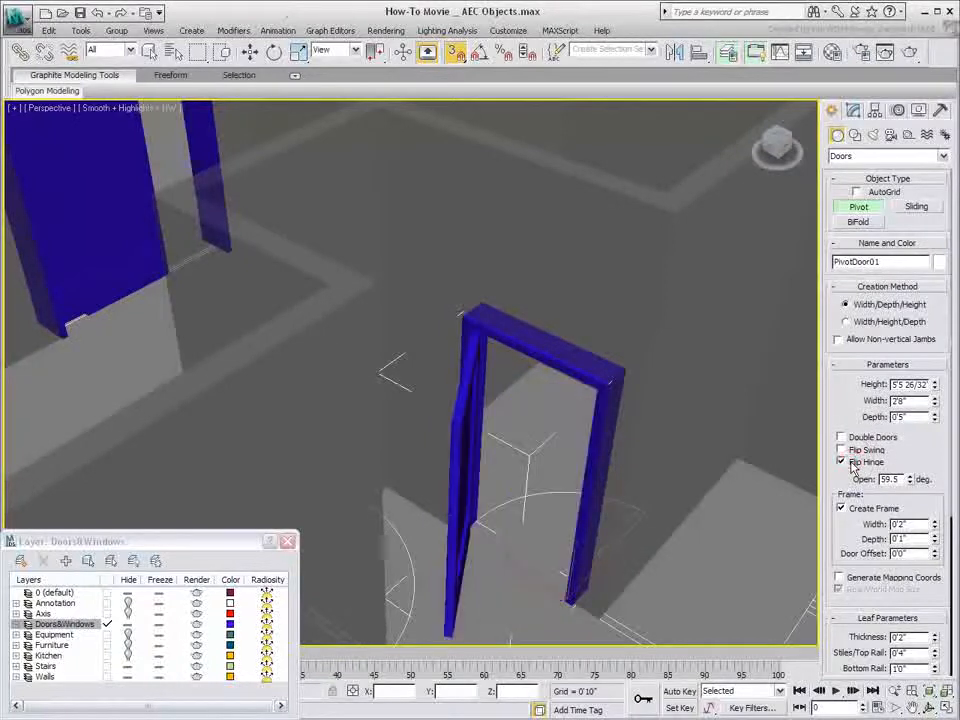
{"action": "left_click", "coordinate": [852, 452]}
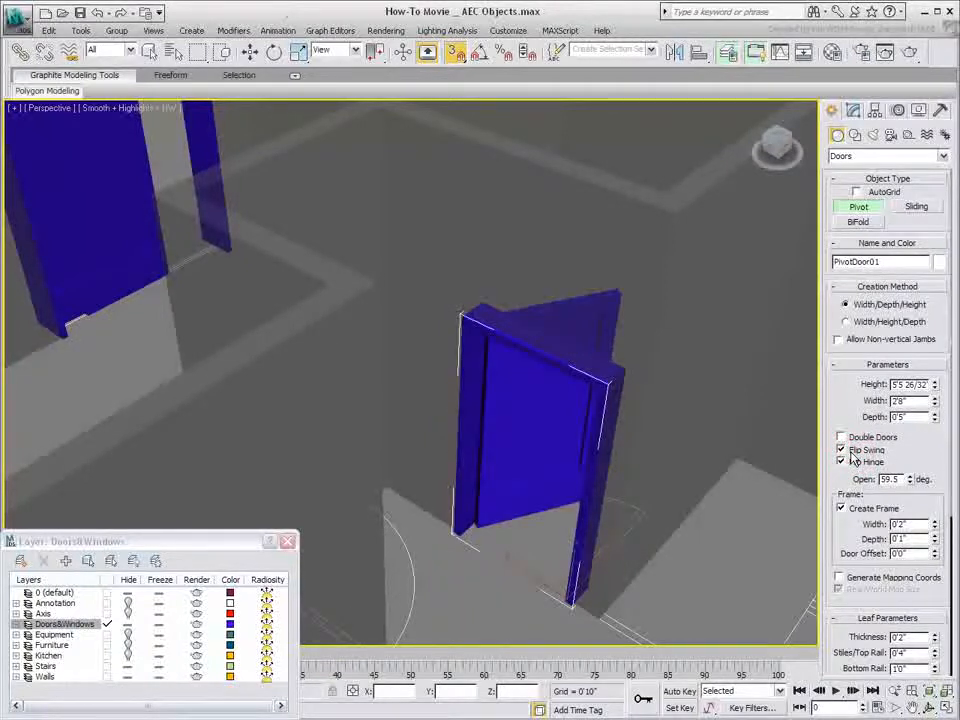
{"action": "left_click", "coordinate": [852, 464]}
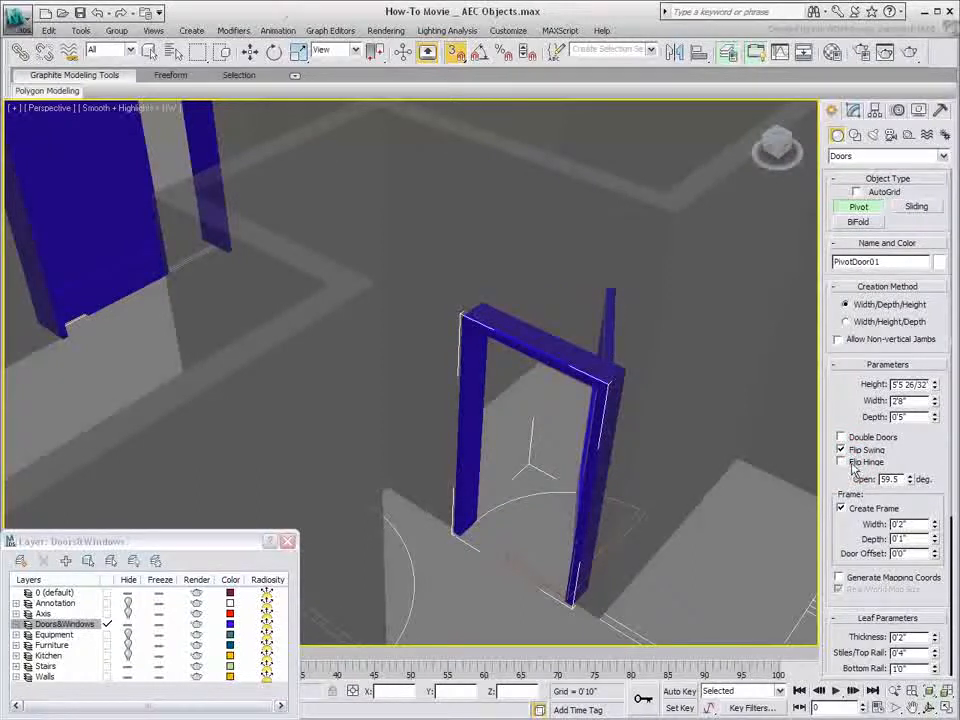
{"action": "mouse_move", "coordinate": [911, 482]}
{"action": "left_mouse_down"}
{"action": "mouse_move", "coordinate": [898, 536]}
{"action": "mouse_move", "coordinate": [897, 481]}
{"action": "mouse_move", "coordinate": [897, 497]}
{"action": "left_mouse_up"}
{"action": "left_click", "coordinate": [841, 437]}
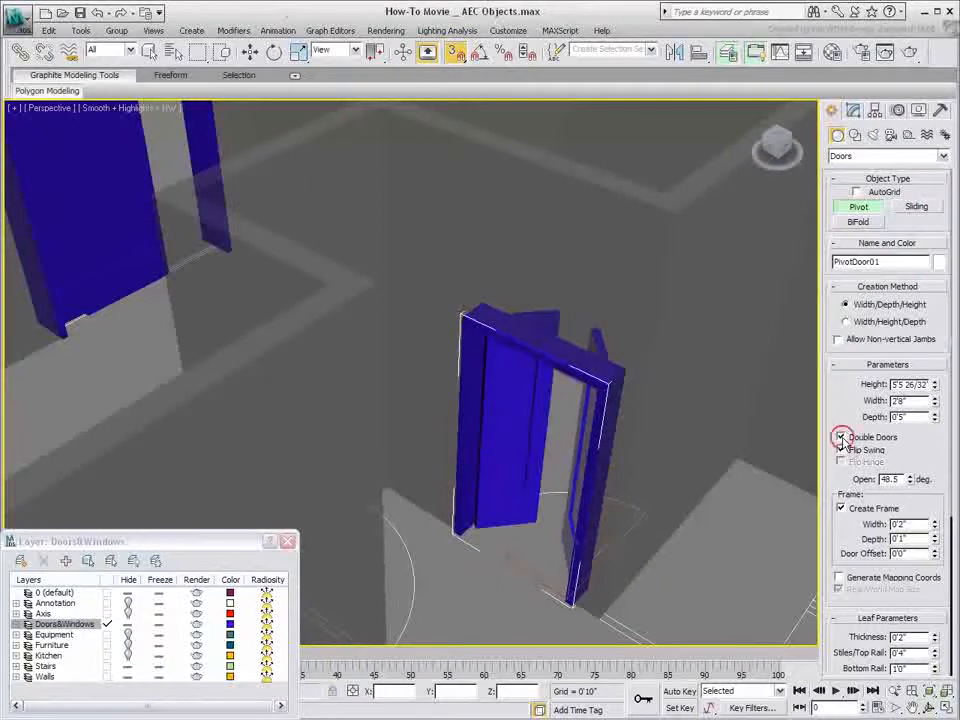
Make the pivot door a single-leaf door and set its height to 7'0"
{"action": "left_click", "coordinate": [841, 437]}
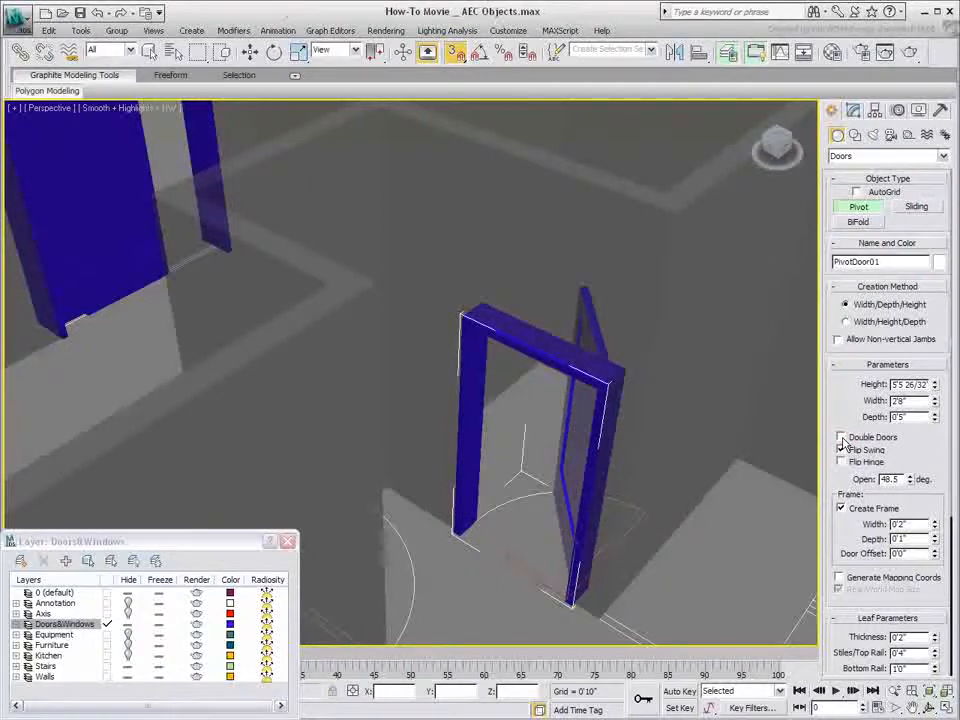
{"action": "double_click", "coordinate": [893, 384]}
{"action": "type", "text": "7'"}
{"action": "key", "text": "Return"}
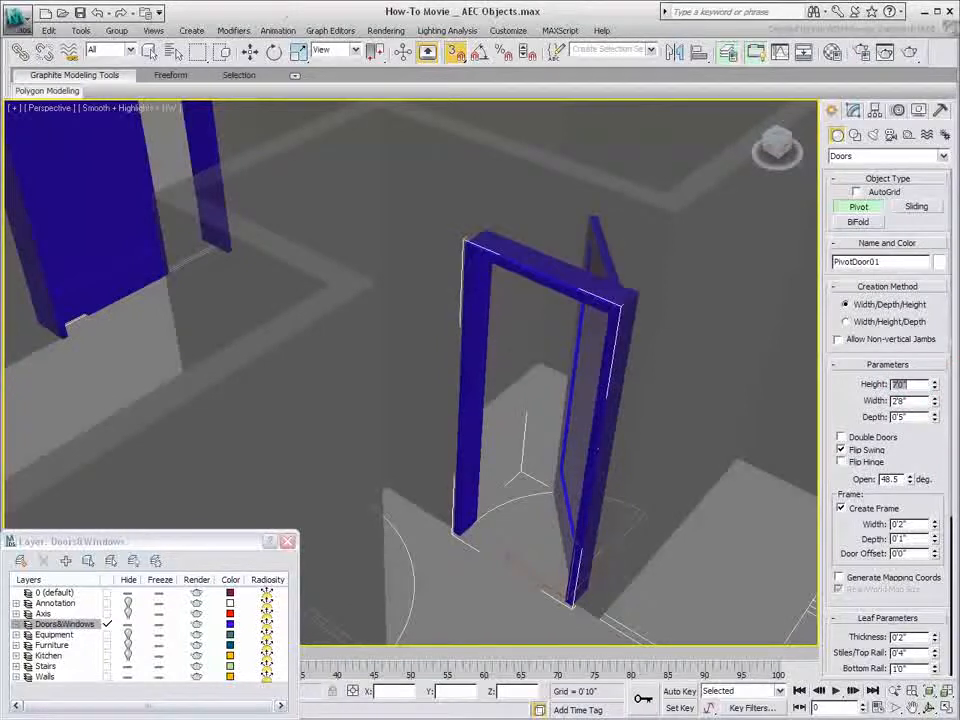
Create a second pivot door in the opening beside the first one, 3'0" wide and 0'5" deep, and set its height to 7'0"
{"action": "middle_click_drag", "start_coordinate": [495, 514], "coordinate": [383, 528], "text": "alt"}
{"action": "left_click_drag", "start_coordinate": [343, 488], "coordinate": [489, 482]}
{"action": "left_click", "coordinate": [486, 468]}
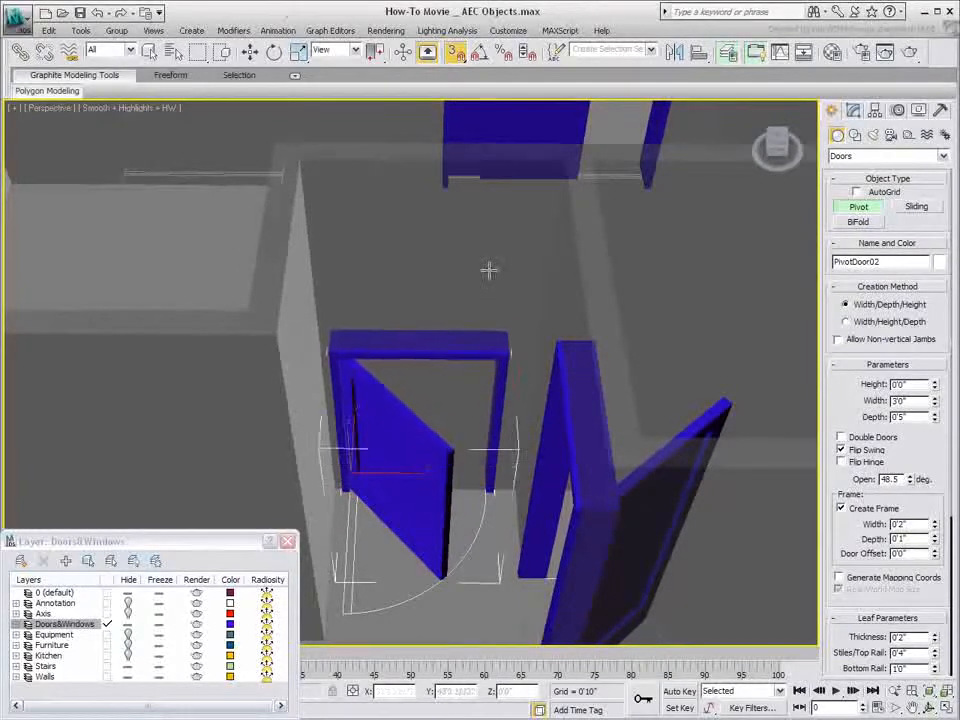
{"action": "left_click", "coordinate": [490, 250]}
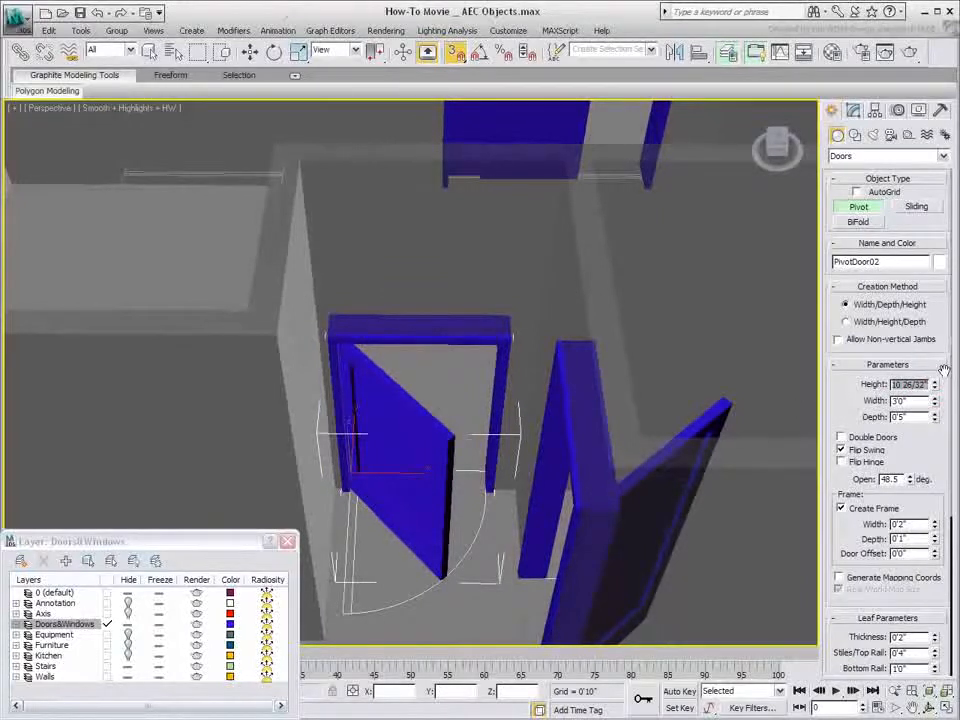
{"action": "type", "text": "7'"}
{"action": "key", "text": "Return"}
Create a pivot door for the small room past the far end of the stairs, 2'6" wide, 0'5" deep and 7'0" high
{"action": "middle_click_drag", "start_coordinate": [526, 293], "coordinate": [551, 283], "text": "alt"}
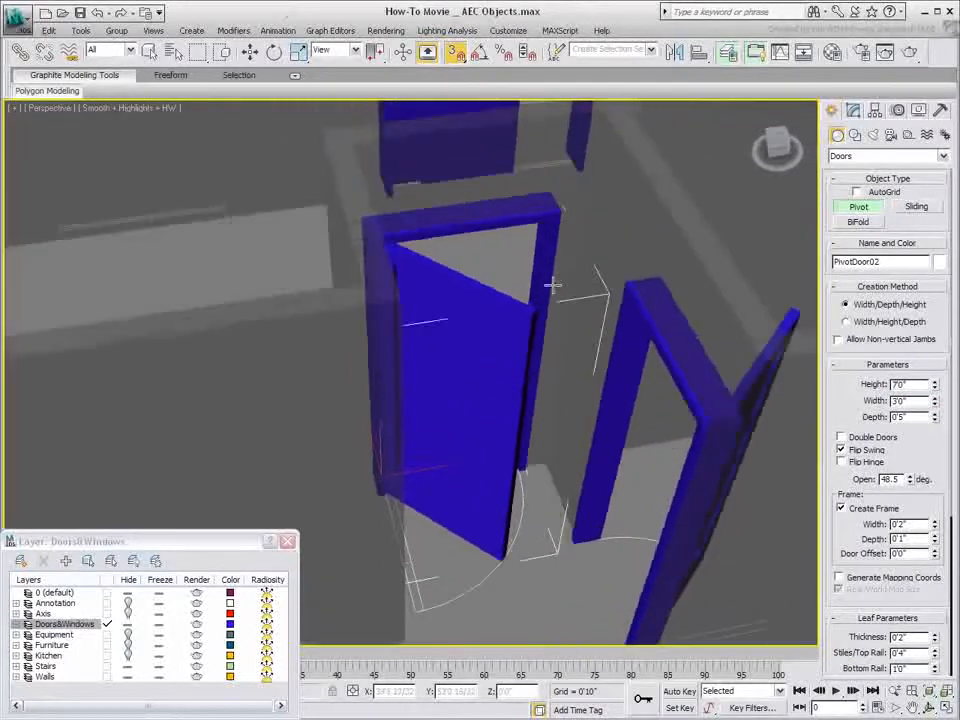
{"action": "scroll", "coordinate": [551, 283], "scroll_direction": "down", "scroll_amount": 5}
{"action": "middle_click_drag", "start_coordinate": [533, 499], "coordinate": [465, 298]}
{"action": "mouse_move", "coordinate": [455, 470]}
{"action": "middle_mouse_down", "text": "alt"}
{"action": "mouse_move", "coordinate": [454, 489]}
{"action": "mouse_move", "coordinate": [422, 446]}
{"action": "mouse_move", "coordinate": [450, 497]}
{"action": "mouse_move", "coordinate": [487, 488]}
{"action": "mouse_move", "coordinate": [453, 477]}
{"action": "middle_mouse_up", "text": "alt"}
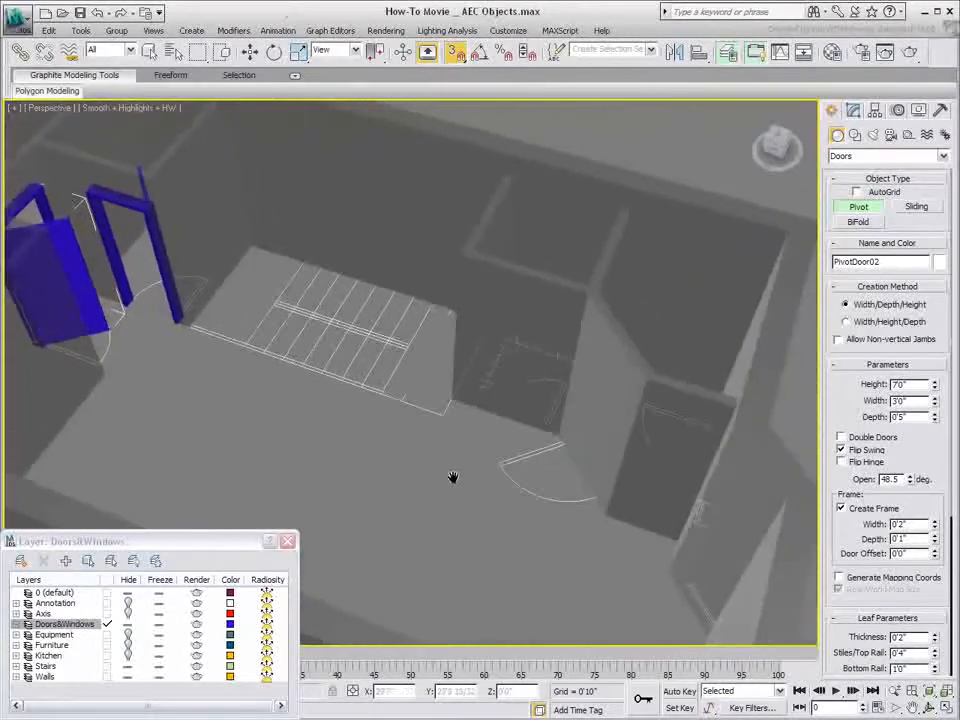
{"action": "left_click_drag", "start_coordinate": [545, 432], "coordinate": [496, 410]}
{"action": "left_click", "coordinate": [498, 407]}
{"action": "left_click", "coordinate": [506, 304]}
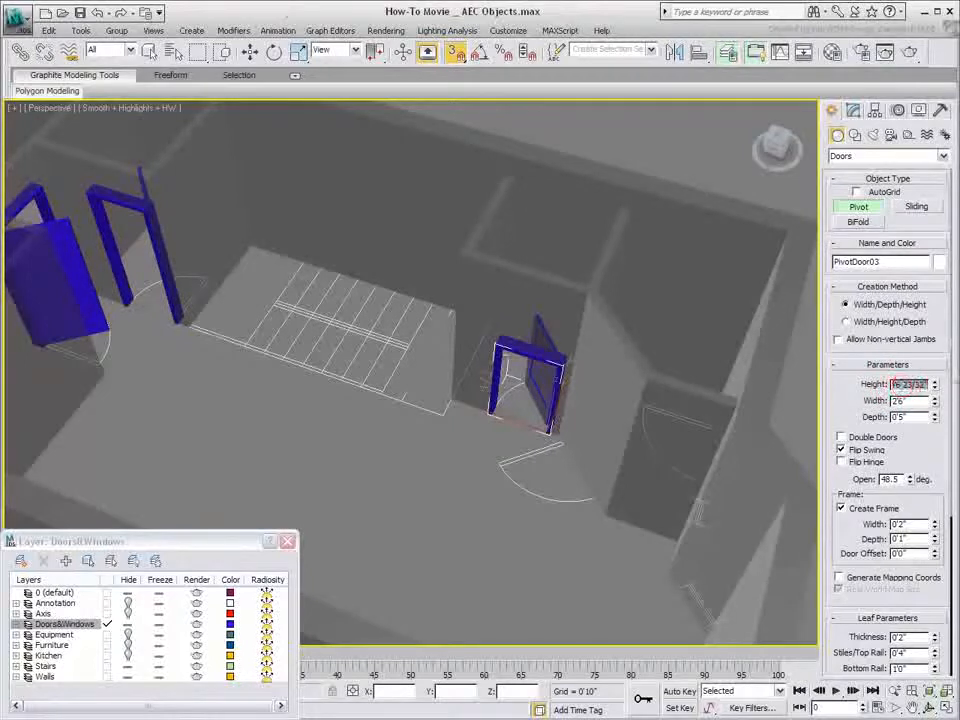
{"action": "type", "text": "7'"}
{"action": "key", "text": "Return"}
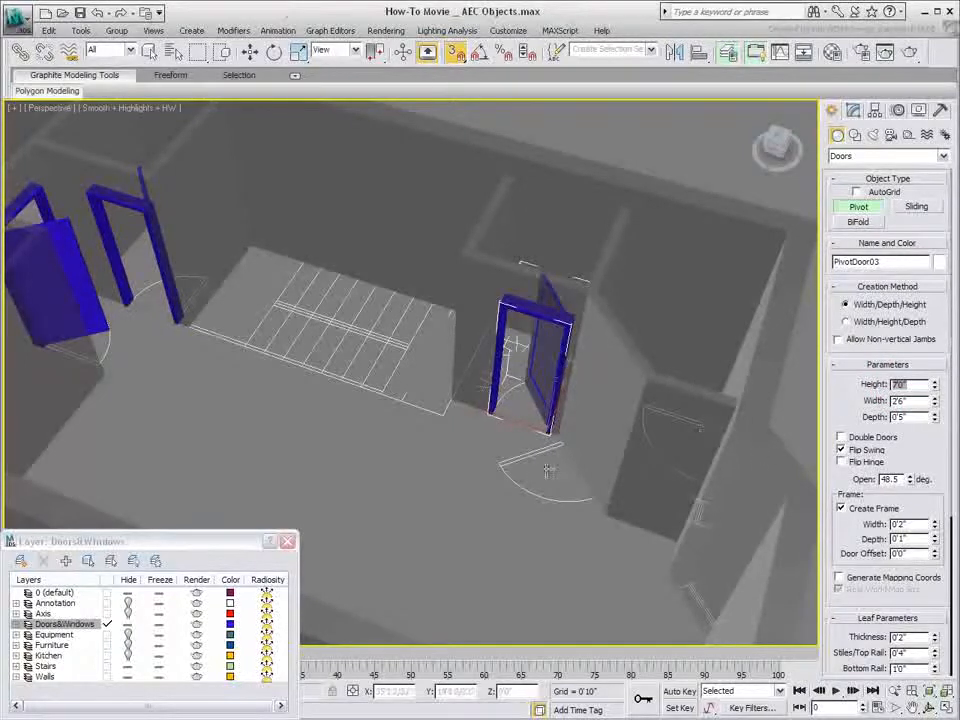
{"action": "left_click", "coordinate": [569, 458]}
{"action": "left_click_drag", "start_coordinate": [569, 458], "coordinate": [591, 492]}
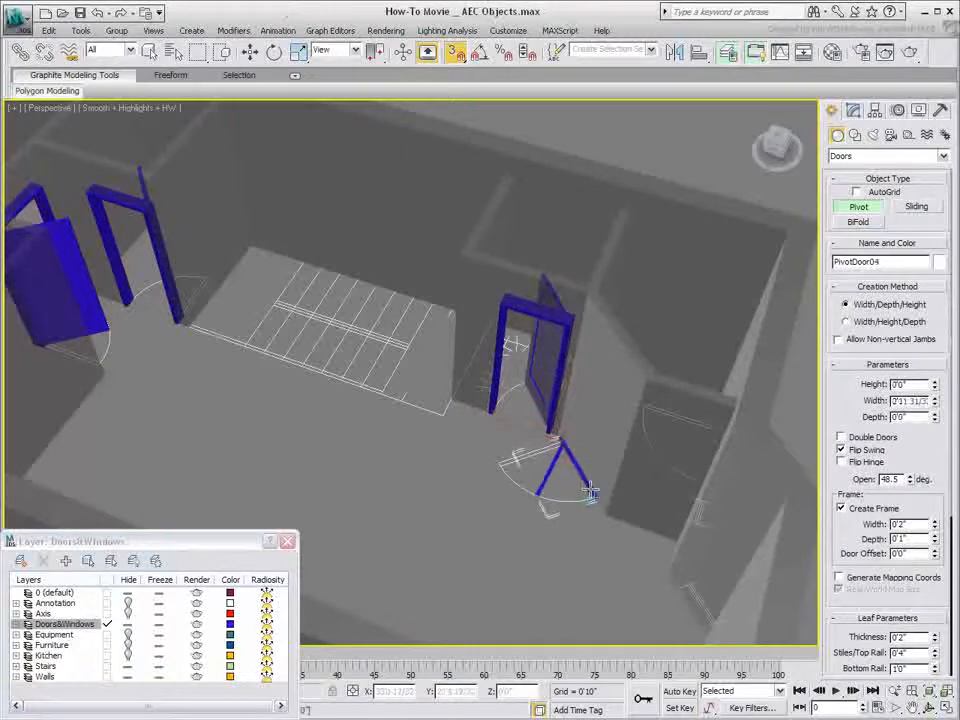
{"action": "left_click", "coordinate": [602, 489]}
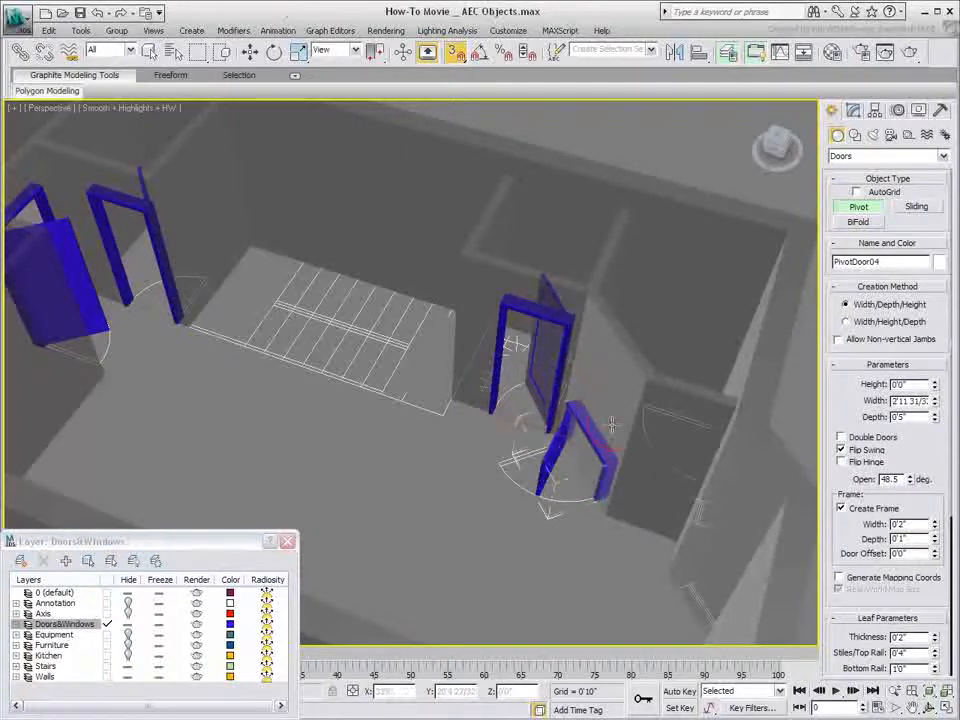
{"action": "left_click", "coordinate": [616, 377]}
{"action": "middle_click_drag", "start_coordinate": [612, 385], "coordinate": [584, 478], "text": "alt"}
{"action": "middle_click_drag", "start_coordinate": [690, 414], "coordinate": [474, 504]}
{"action": "key", "text": "Delete"}
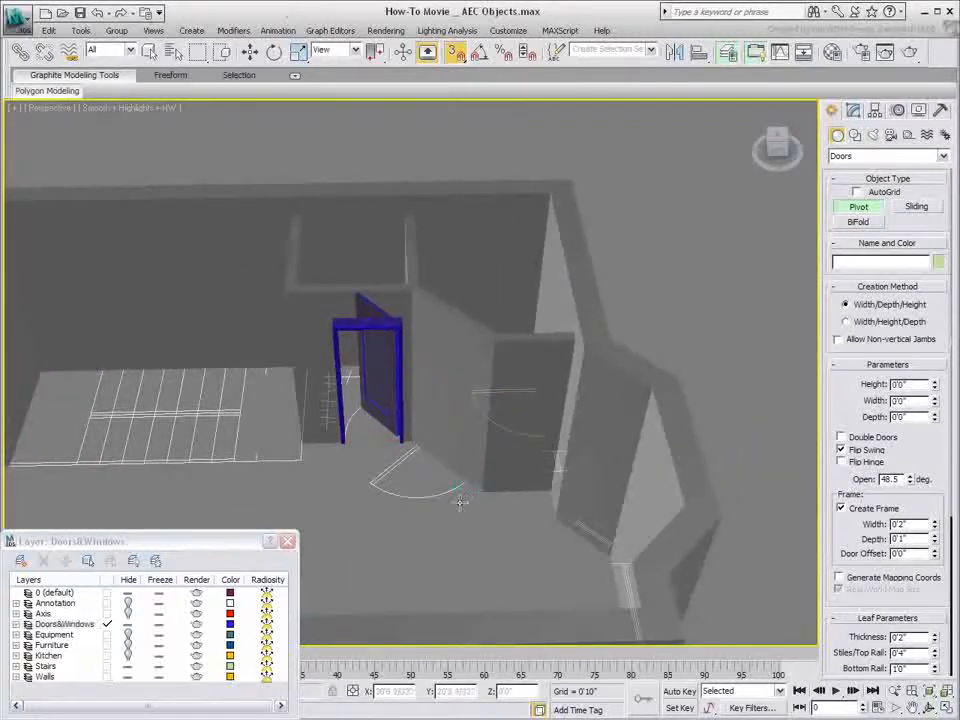
Create a pivot door in the angled partition beside the small room, about 3'0" wide, 0'5" deep and about 4'5" high
{"action": "left_click_drag", "start_coordinate": [464, 480], "coordinate": [417, 442]}
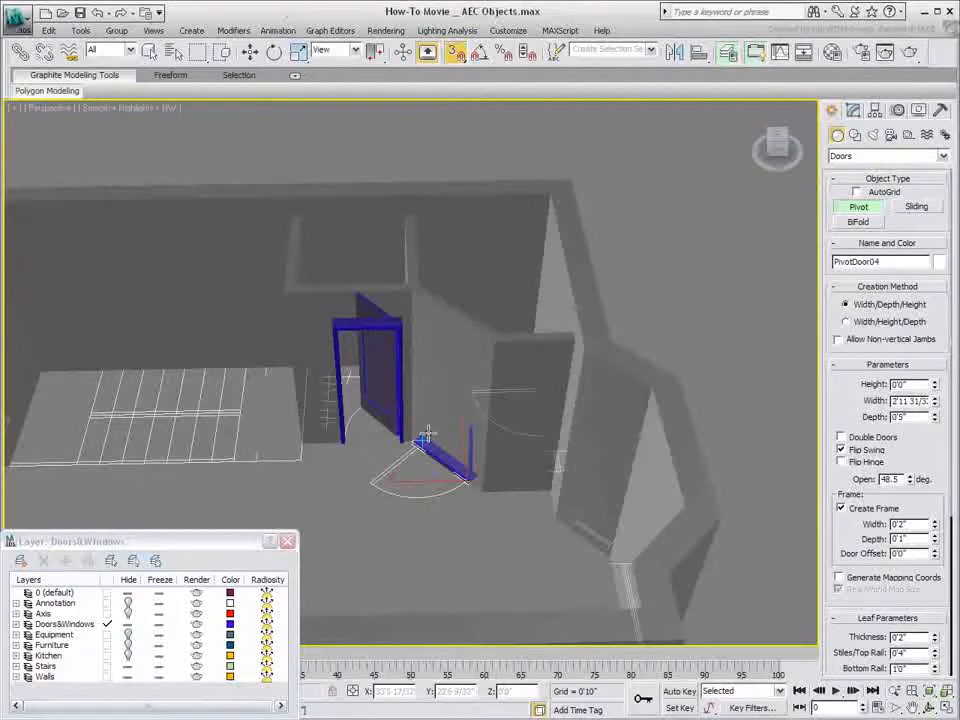
{"action": "left_click", "coordinate": [427, 432]}
{"action": "left_click", "coordinate": [443, 337]}
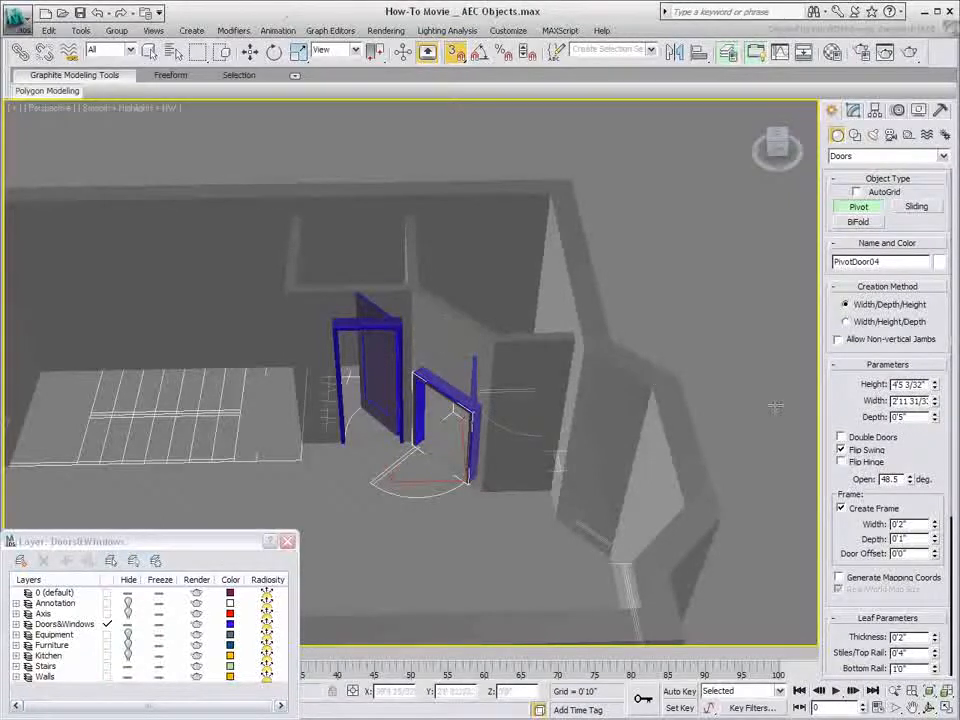
Set the angled partition's door to 7'0" high, with the flipped swing off and the flipped hinge on
{"action": "double_click", "coordinate": [895, 384]}
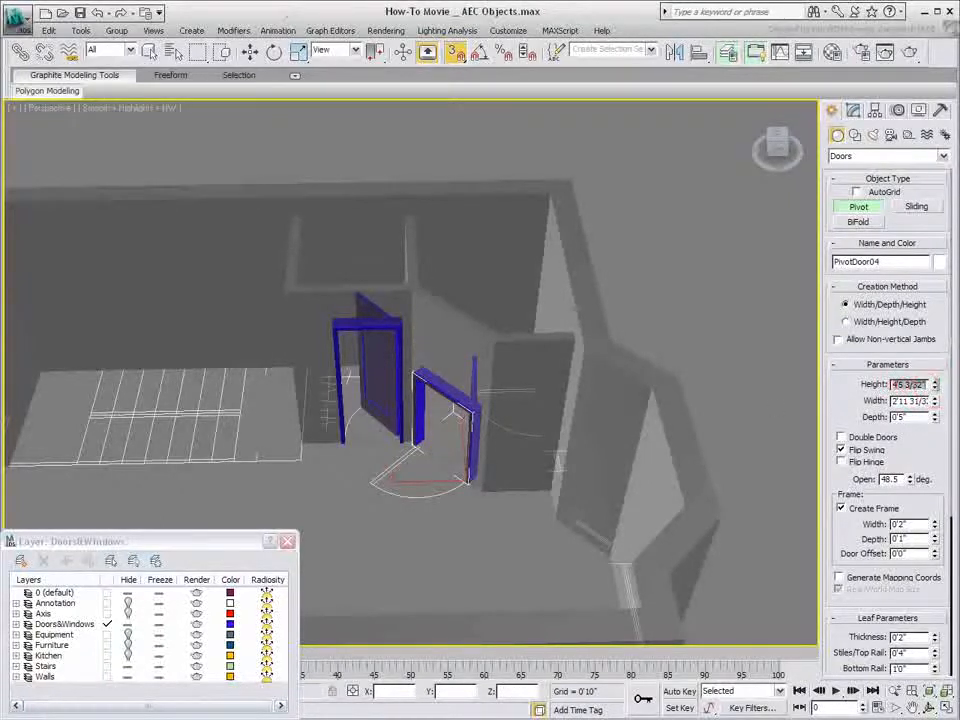
{"action": "type", "text": "7'"}
{"action": "key", "text": "Return"}
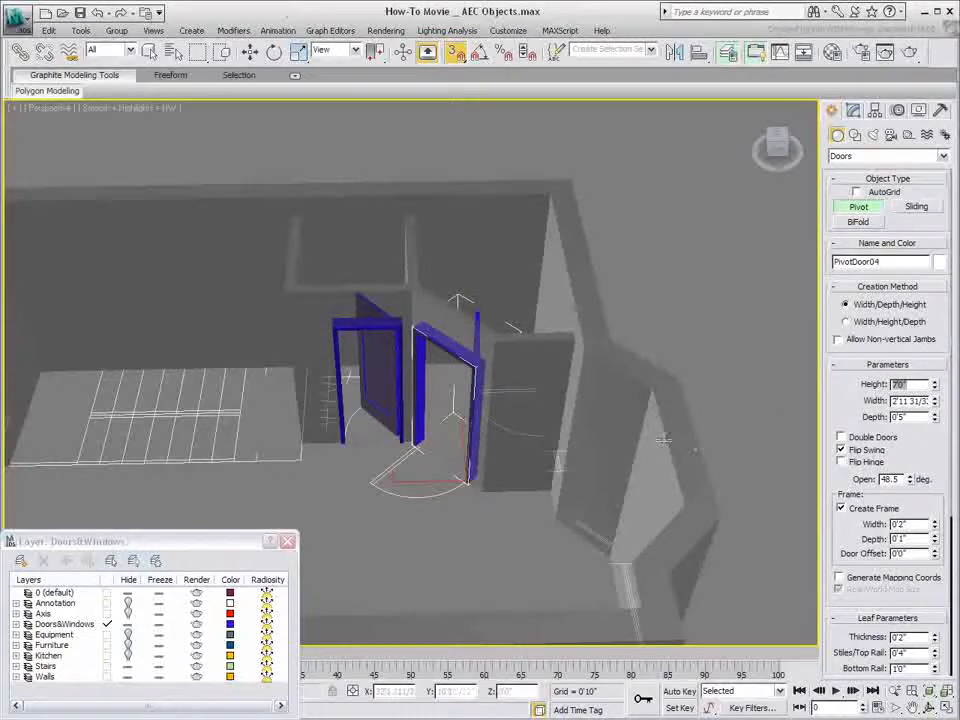
{"action": "left_click", "coordinate": [850, 449]}
{"action": "left_click", "coordinate": [846, 462]}
Create a pivot door on the plan symbol in the exterior wall near the house corner, 3'0" wide, 1'0" deep and about 4'9" high
{"action": "middle_click_drag", "start_coordinate": [430, 360], "coordinate": [483, 507], "text": "alt"}
{"action": "left_click_drag", "start_coordinate": [509, 510], "coordinate": [450, 512]}
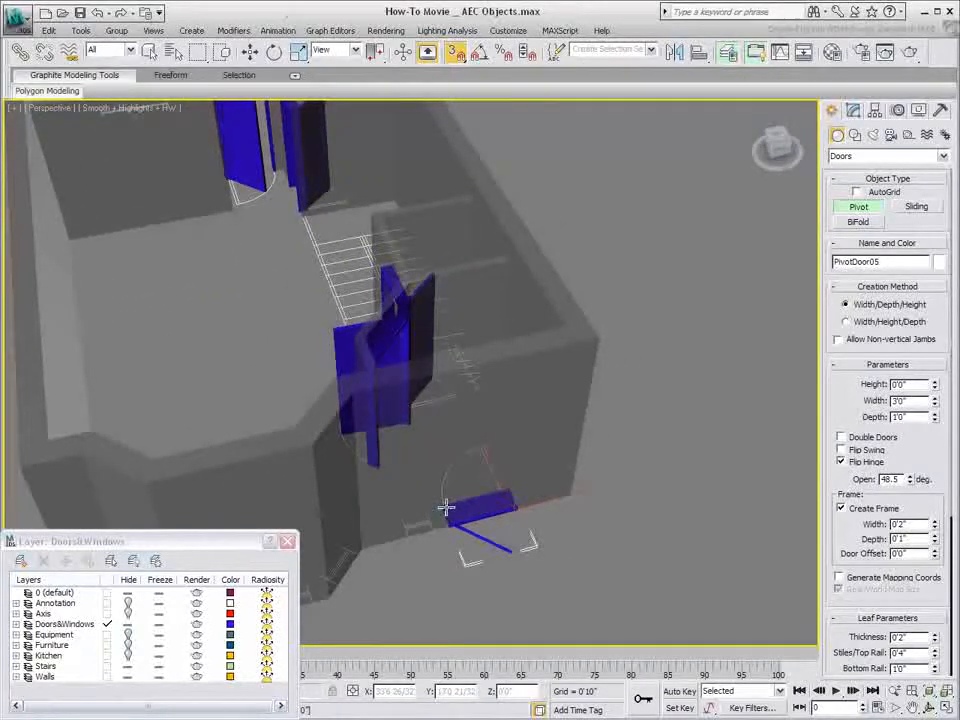
{"action": "left_click", "coordinate": [446, 507]}
{"action": "left_click", "coordinate": [444, 403]}
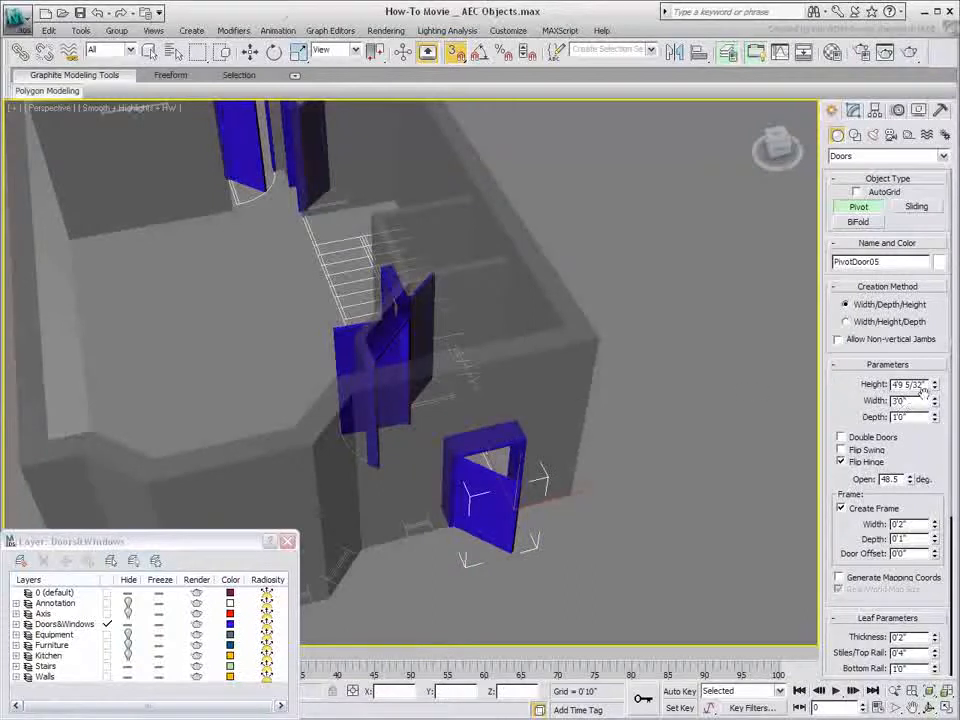
Set the exterior pivot door's height to 7'0", with the flipped hinge off and the flipped swing on
{"action": "left_click_drag", "start_coordinate": [926, 386], "coordinate": [866, 386]}
{"action": "type", "text": "7'"}
{"action": "key", "text": "Return"}
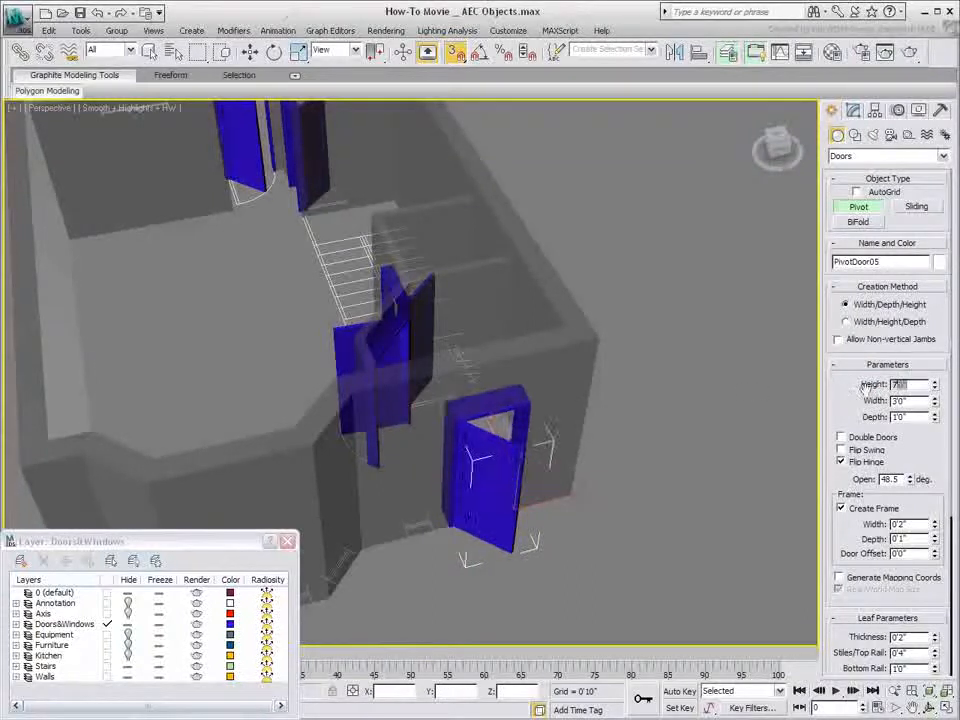
{"action": "left_click", "coordinate": [856, 467]}
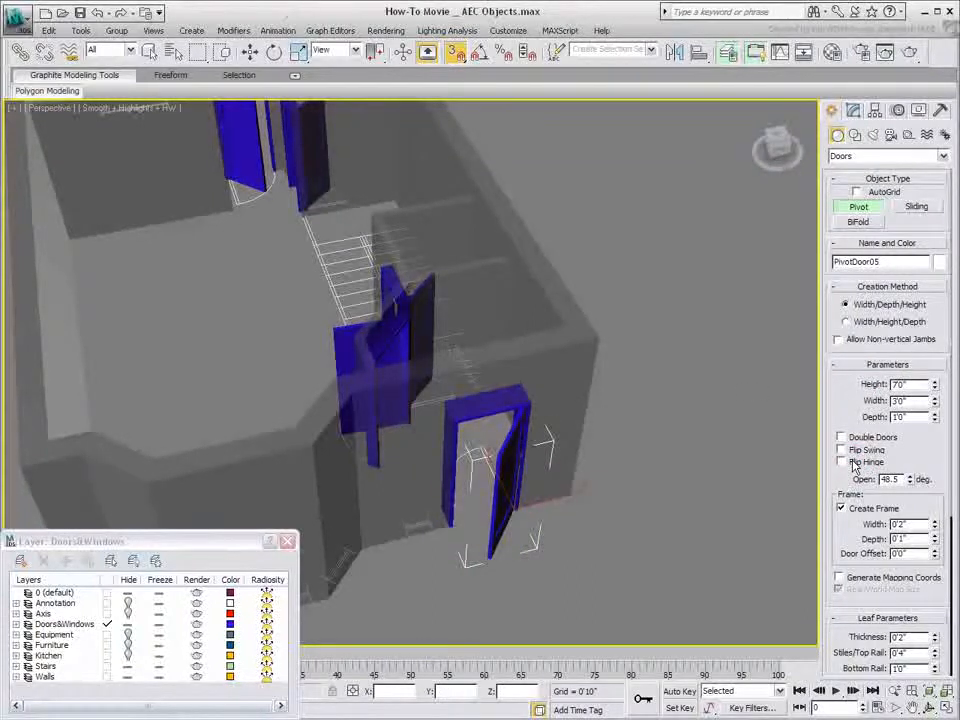
{"action": "left_click", "coordinate": [854, 451]}
Create a sliding window on the plan symbol in the bay's angled wall, about 1'9" wide, 1'0" deep and 4'5" high
{"action": "middle_click_drag", "start_coordinate": [540, 441], "coordinate": [425, 396], "text": "alt"}
{"action": "scroll", "coordinate": [447, 462], "scroll_direction": "down", "scroll_amount": 5}
{"action": "middle_click_drag", "start_coordinate": [508, 613], "coordinate": [478, 538]}
{"action": "scroll", "coordinate": [480, 537], "scroll_direction": "up", "scroll_amount": 6}
{"action": "middle_click_drag", "start_coordinate": [496, 231], "coordinate": [481, 481]}
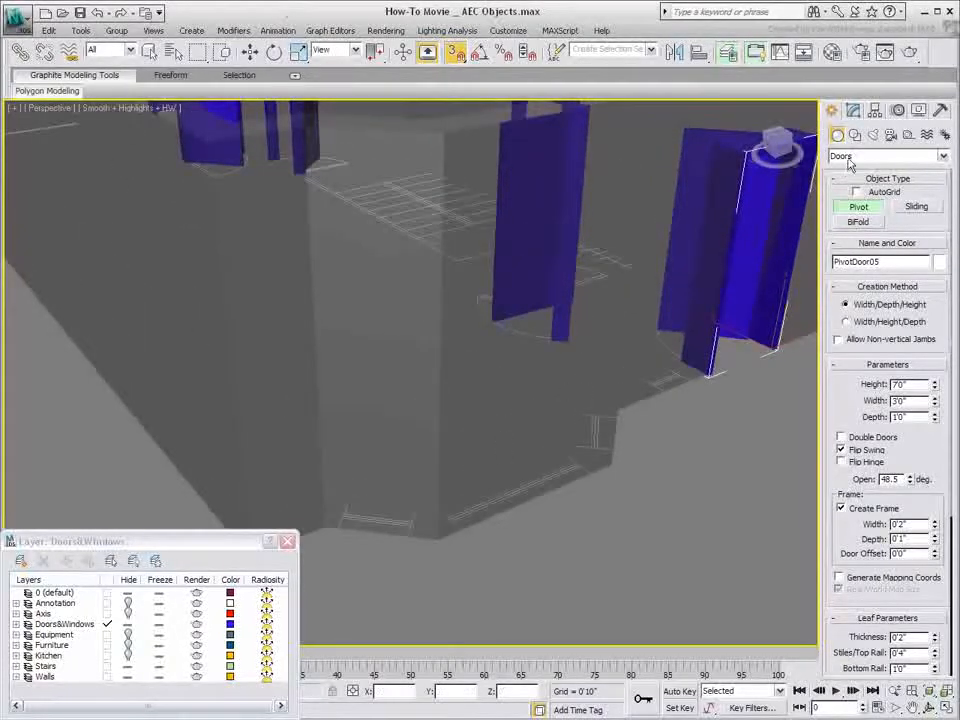
{"action": "left_click", "coordinate": [885, 156]}
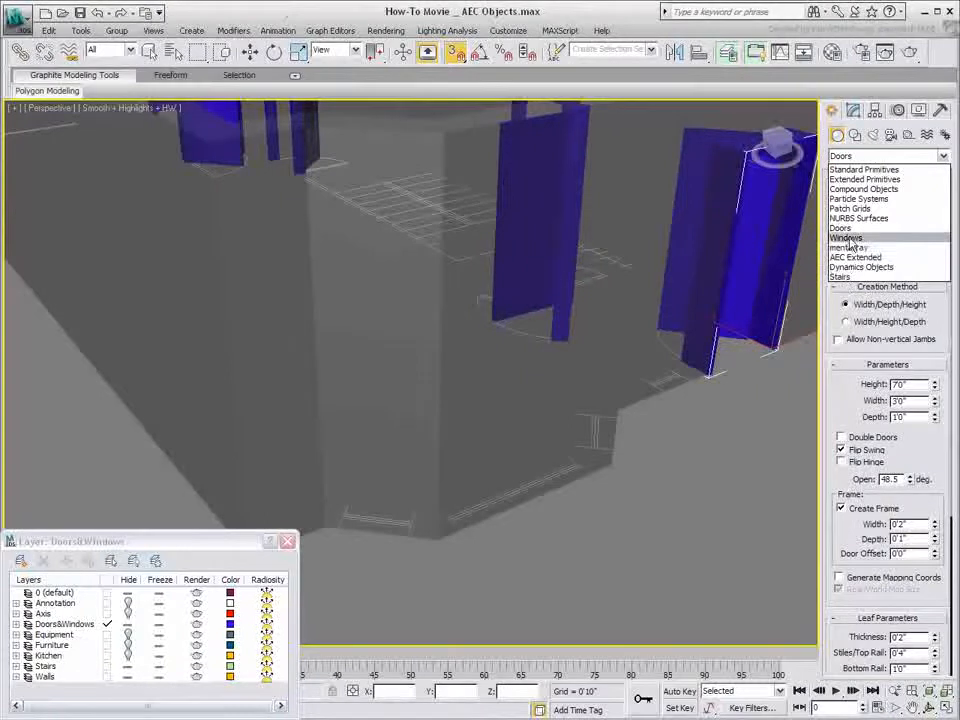
{"action": "left_click", "coordinate": [848, 238]}
{"action": "left_click", "coordinate": [918, 239]}
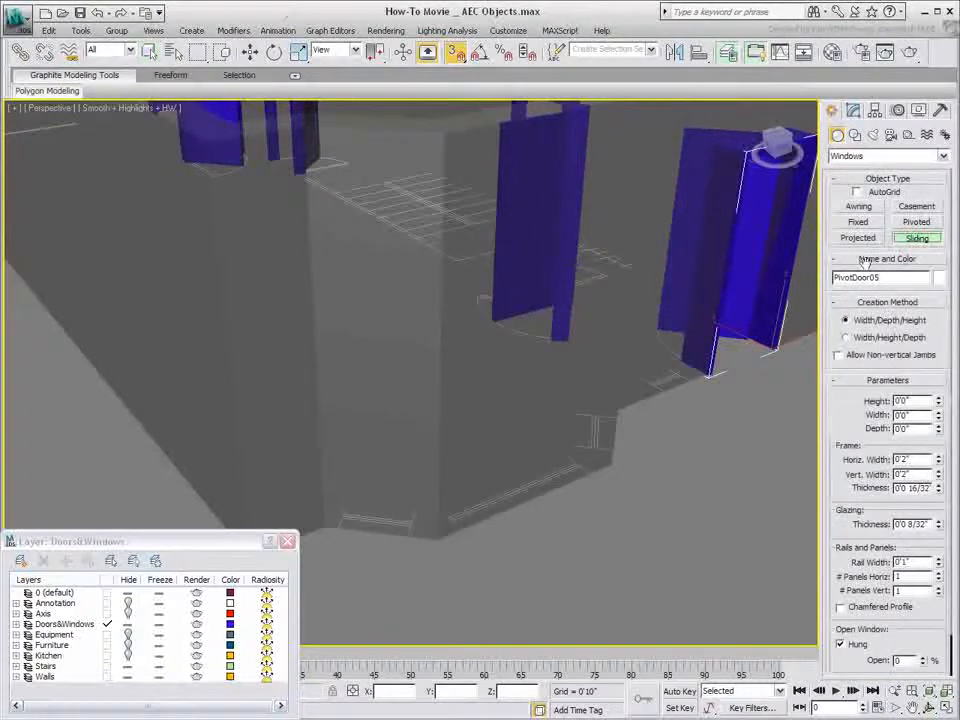
{"action": "left_click_drag", "start_coordinate": [336, 532], "coordinate": [407, 525]}
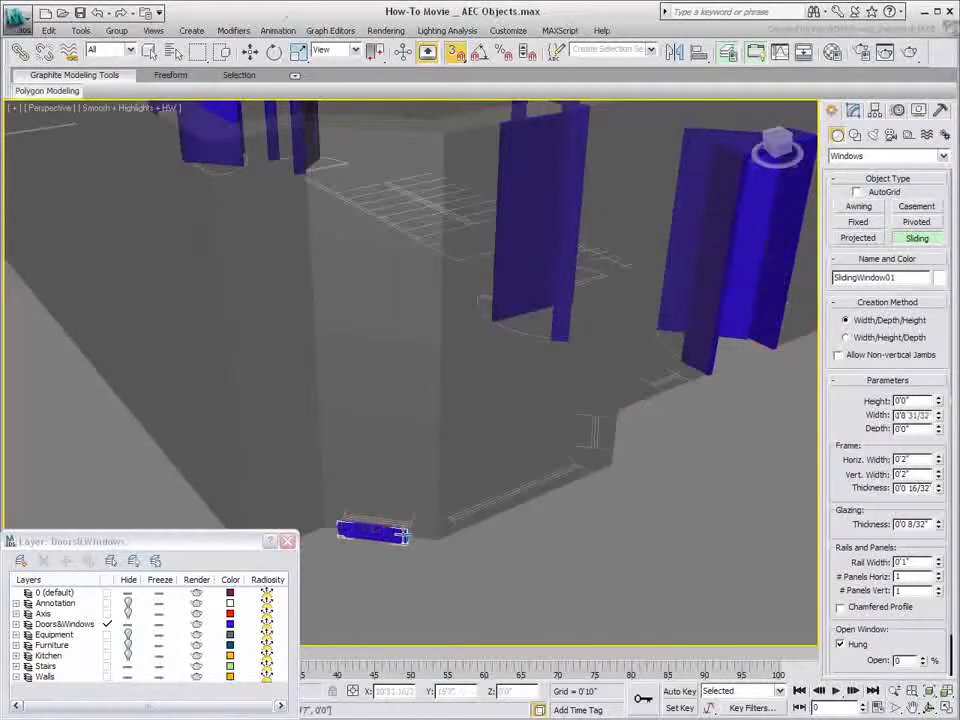
{"action": "left_click", "coordinate": [418, 510]}
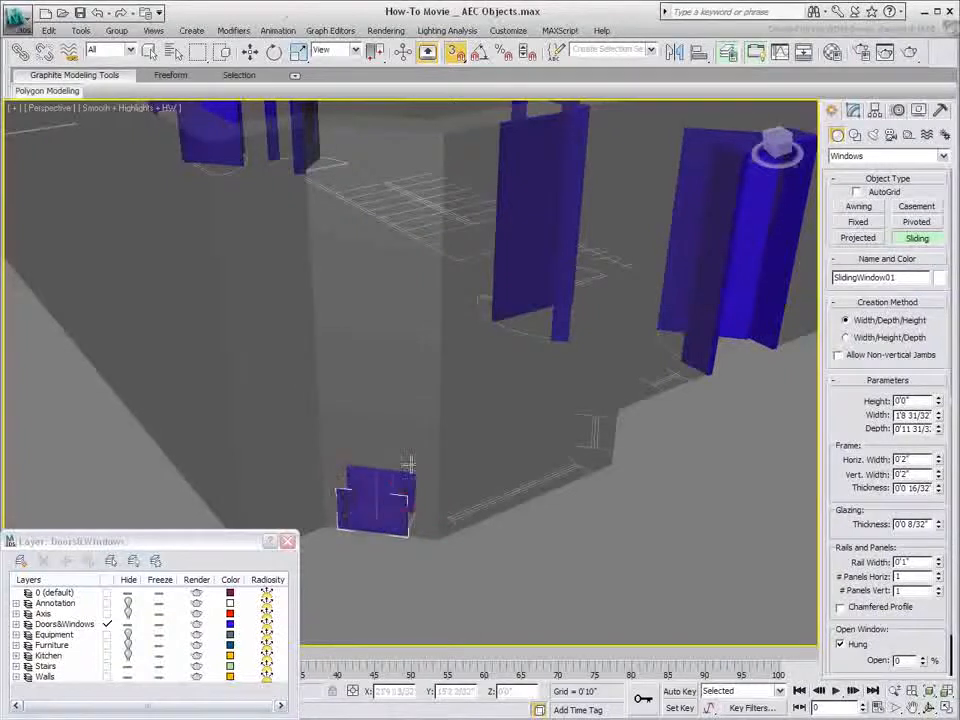
{"action": "left_click", "coordinate": [416, 336]}
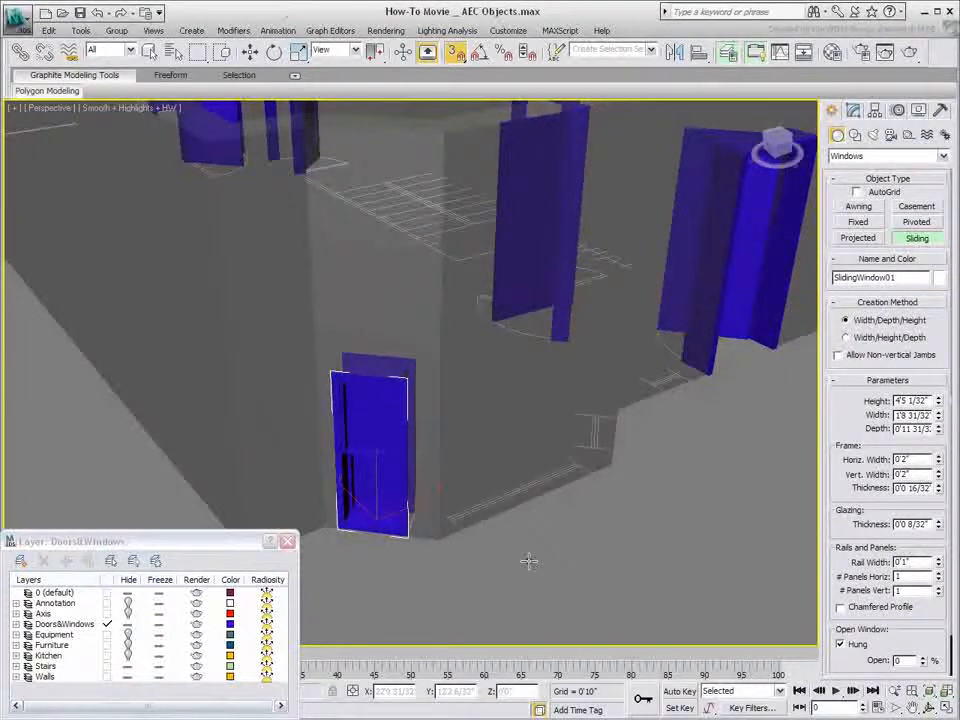
Set the bay sliding window's height to 4'0"
{"action": "double_click", "coordinate": [929, 401]}
{"action": "type", "text": "4"}
{"action": "key", "text": "Return"}
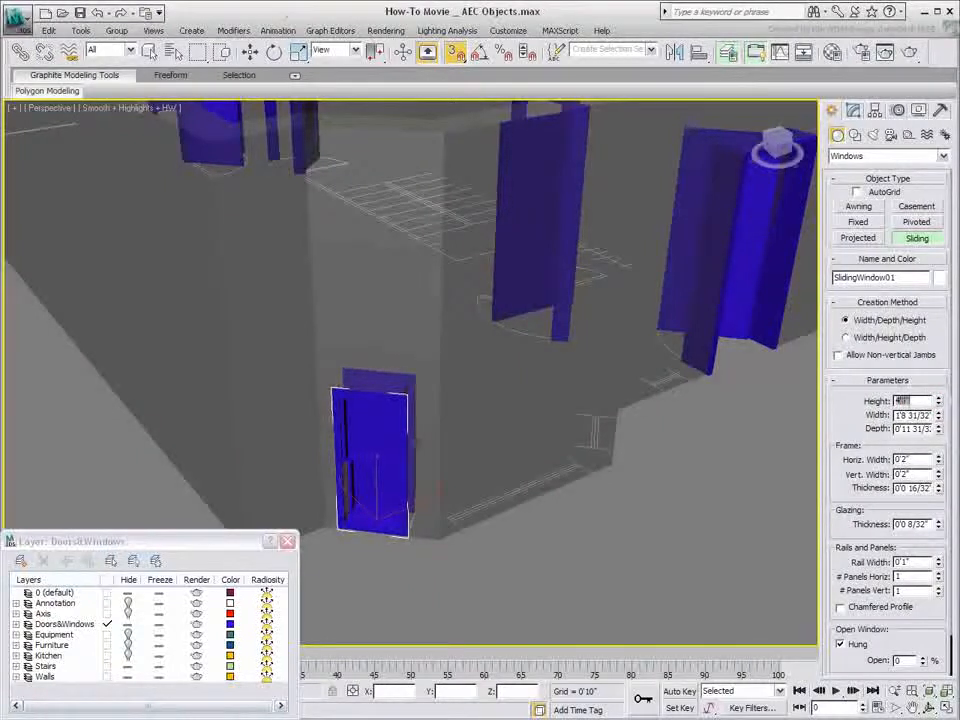
Finish creating windows and move the sliding window up to a Z position of 3'0"
{"action": "right_click", "coordinate": [516, 555]}
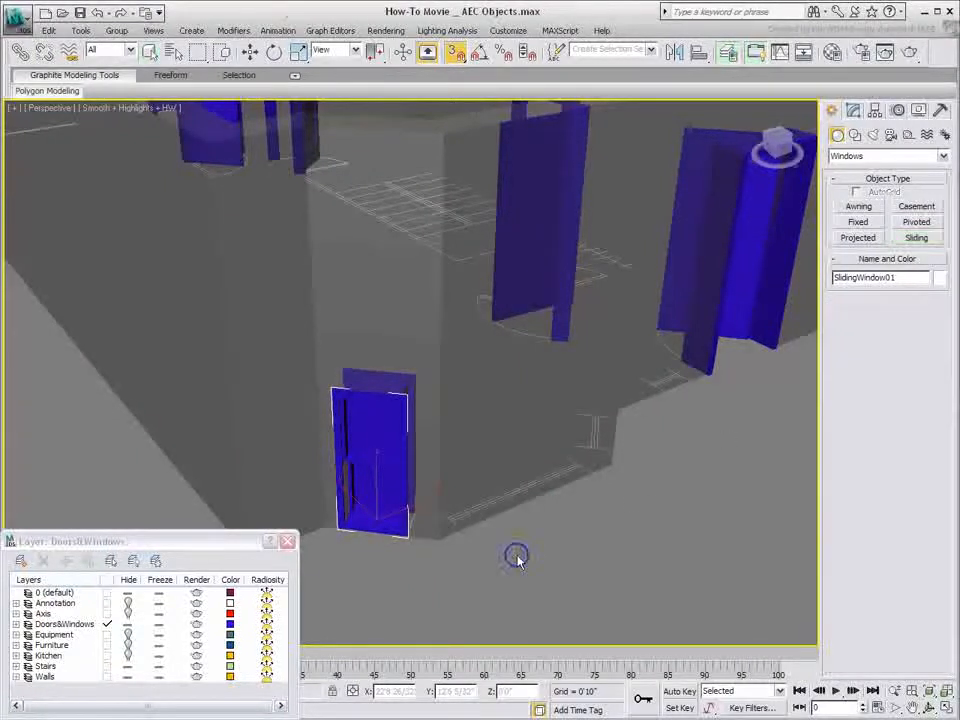
{"action": "right_click", "coordinate": [518, 557]}
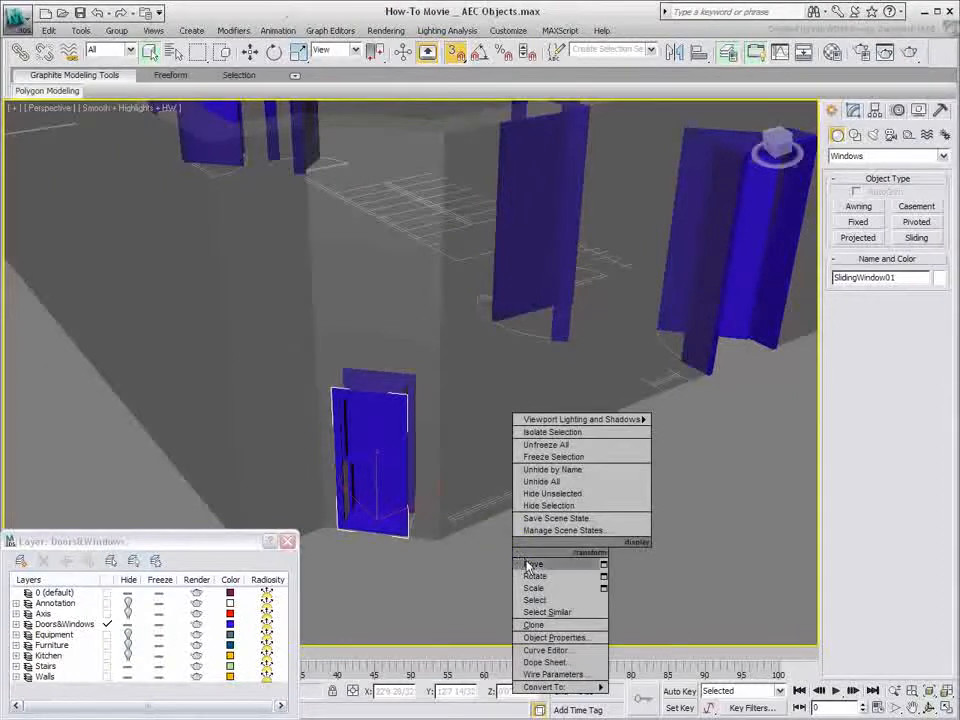
{"action": "left_click", "coordinate": [527, 563]}
{"action": "double_click", "coordinate": [498, 691]}
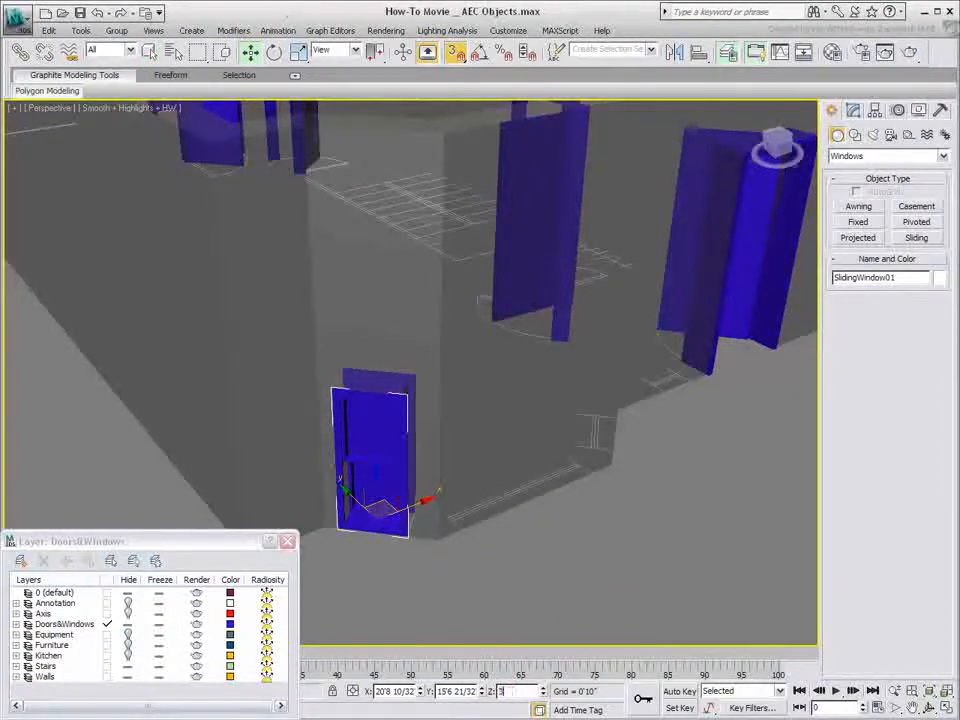
{"action": "type", "text": "3"}
{"action": "key", "text": "Return"}
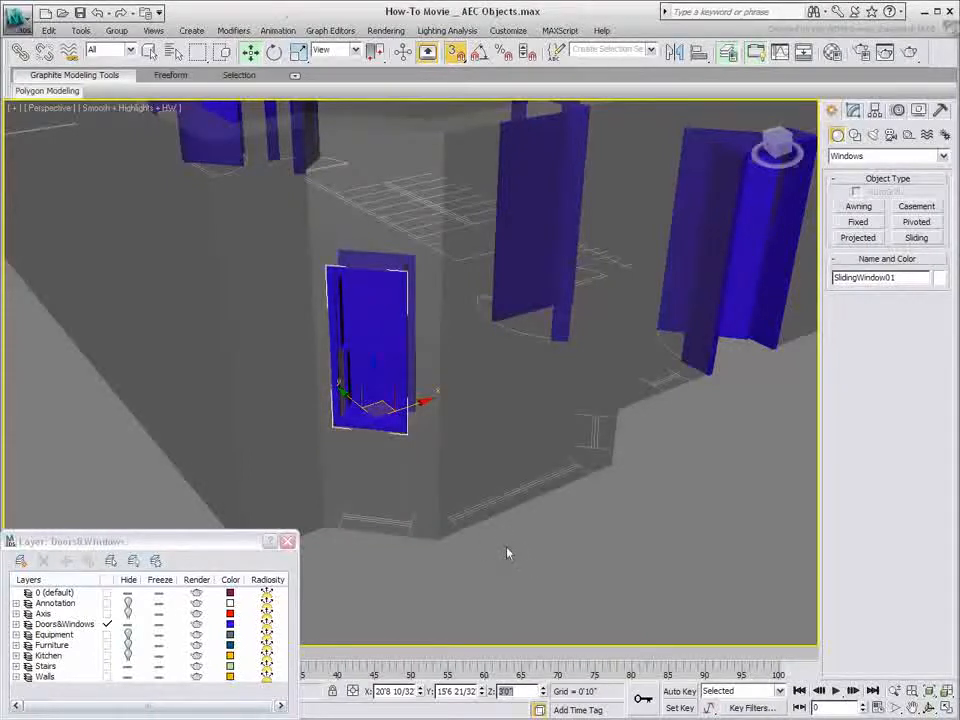
Open the raised sliding window to 55%
{"action": "middle_click_drag", "start_coordinate": [507, 553], "coordinate": [504, 570]}
{"action": "left_click", "coordinate": [854, 111]}
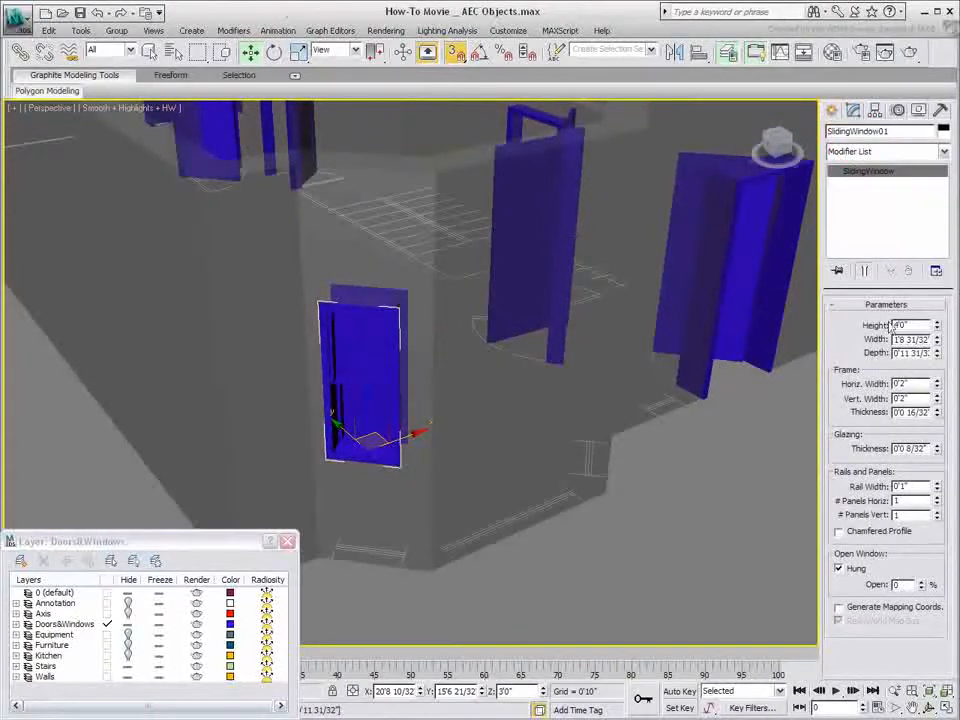
{"action": "left_click_drag", "start_coordinate": [919, 586], "coordinate": [922, 541]}
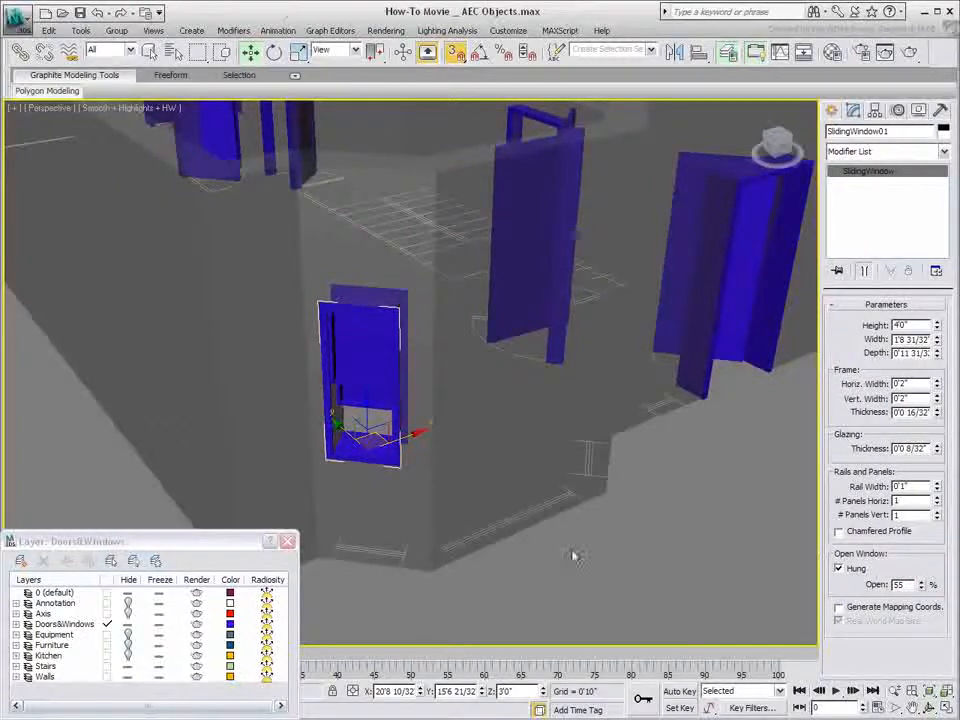
Create a sliding window on the plan symbol in the bay's other angled wall, about 1'9" wide and 1'0" deep
{"action": "middle_click_drag", "start_coordinate": [569, 557], "coordinate": [652, 455]}
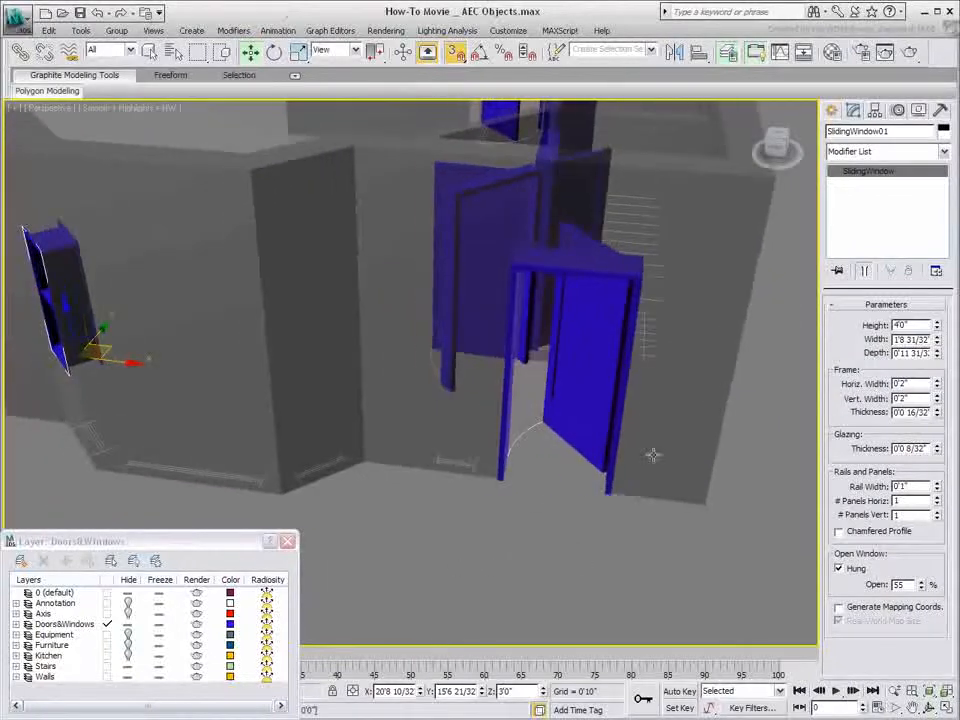
{"action": "left_click", "coordinate": [831, 109]}
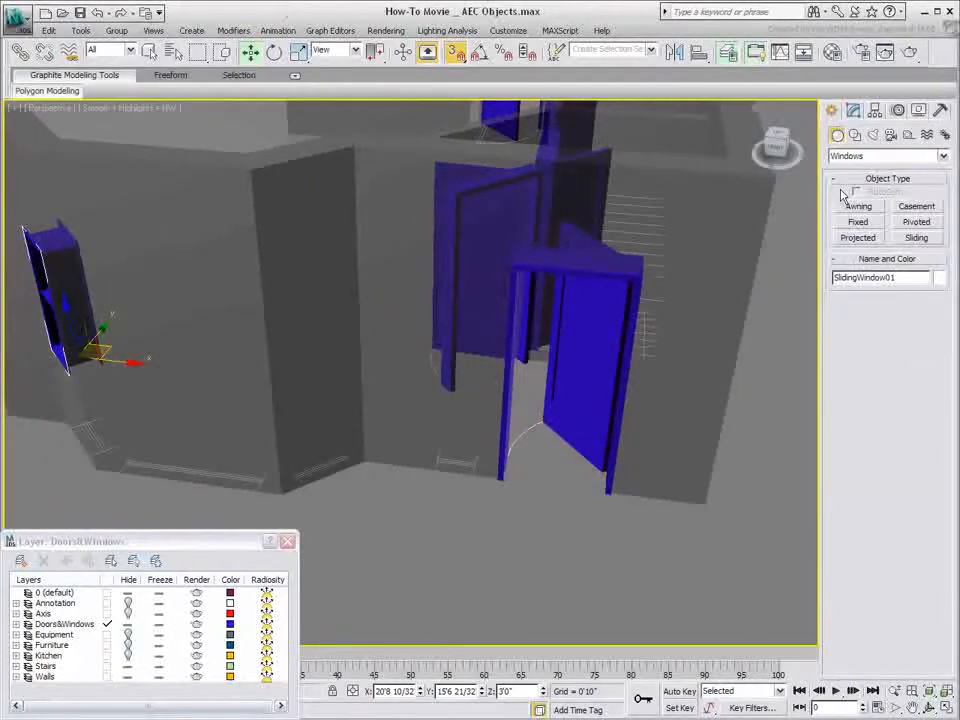
{"action": "left_click", "coordinate": [907, 238]}
{"action": "left_click_drag", "start_coordinate": [311, 489], "coordinate": [355, 465]}
{"action": "left_click", "coordinate": [334, 448]}
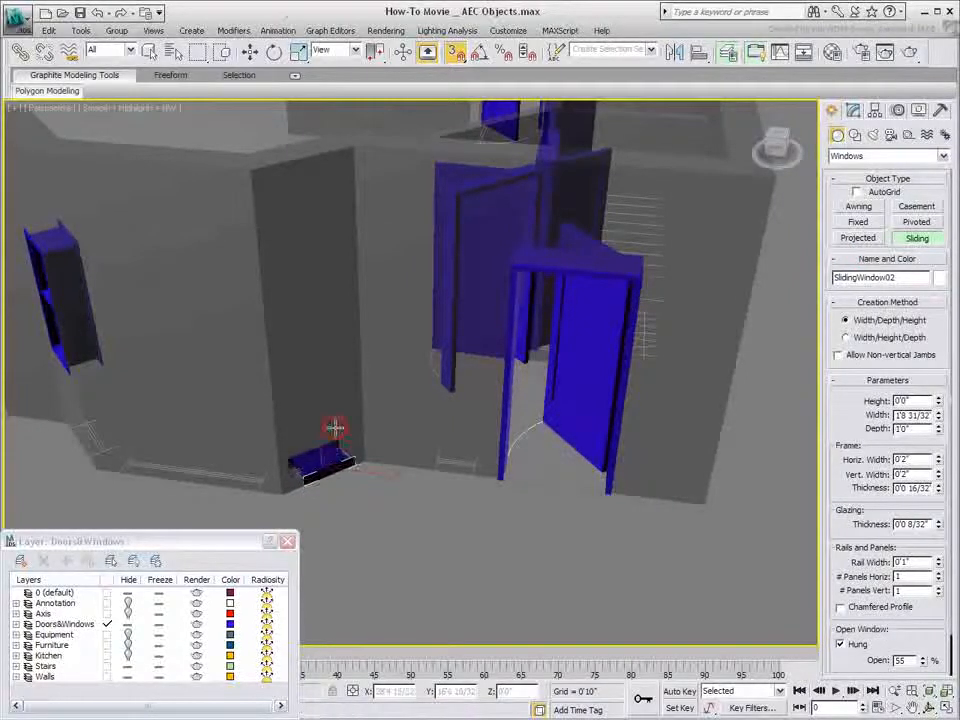
{"action": "left_click", "coordinate": [337, 281]}
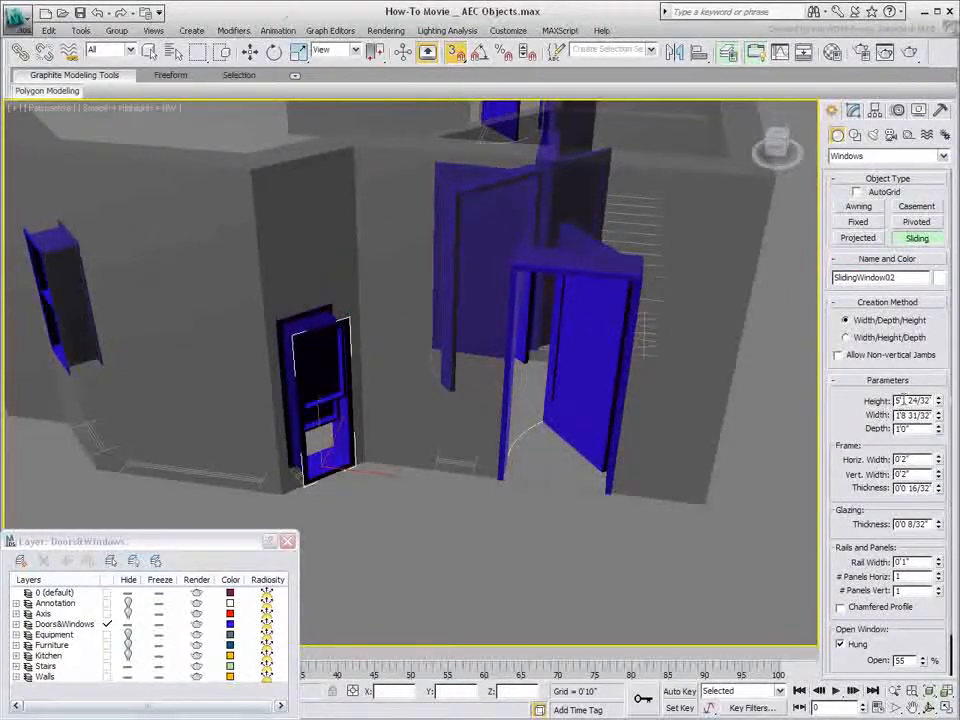
Set the second angled-wall window's height to 4'0", finish creating windows and raise it to a Z position of 3'0"
{"action": "left_click_drag", "start_coordinate": [897, 400], "coordinate": [952, 399]}
{"action": "type", "text": "4'"}
{"action": "key", "text": "Return"}
{"action": "right_click", "coordinate": [488, 597]}
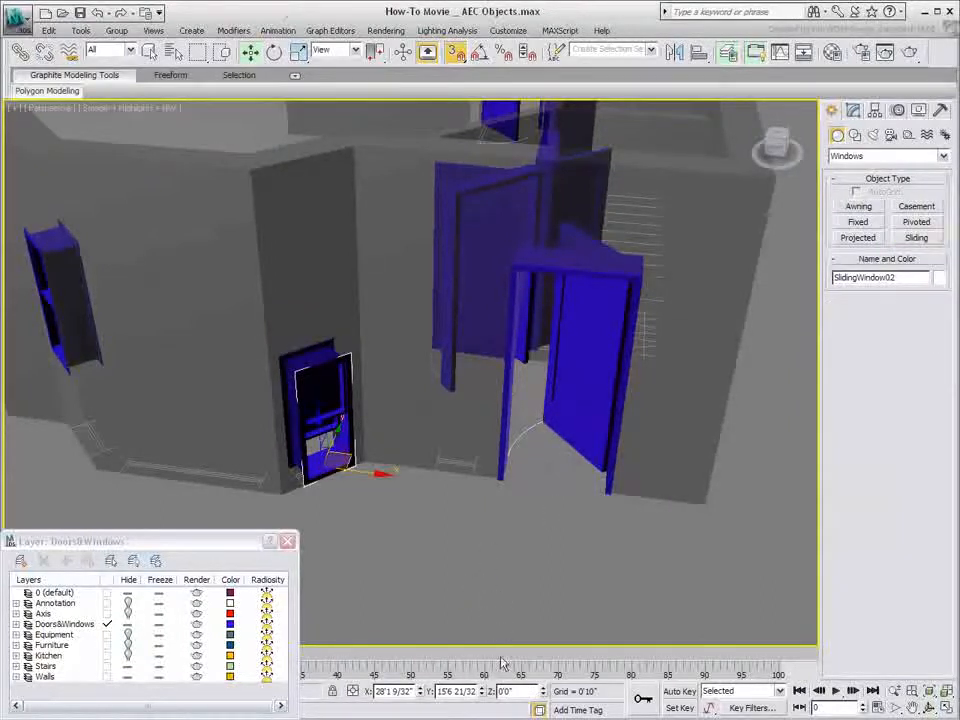
{"action": "type", "text": "3"}
{"action": "key", "text": "Return"}
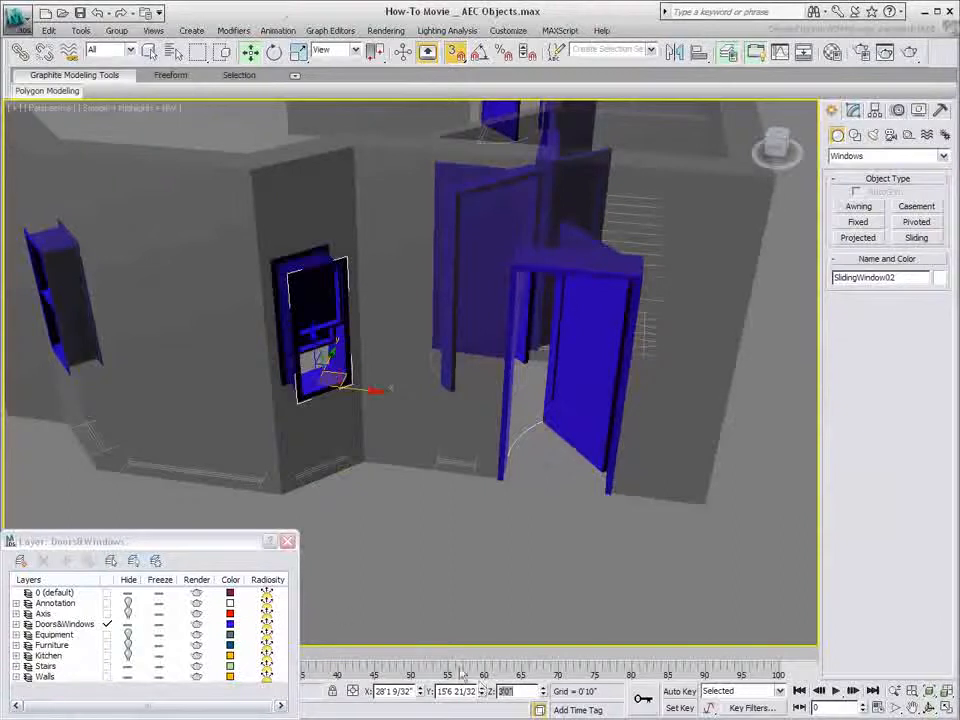
Create a sliding window on the plan symbol in the bay's front wall, 4'4" wide, 1'0" deep and about 4'5" high
{"action": "middle_click_drag", "start_coordinate": [378, 553], "coordinate": [598, 523], "text": "alt"}
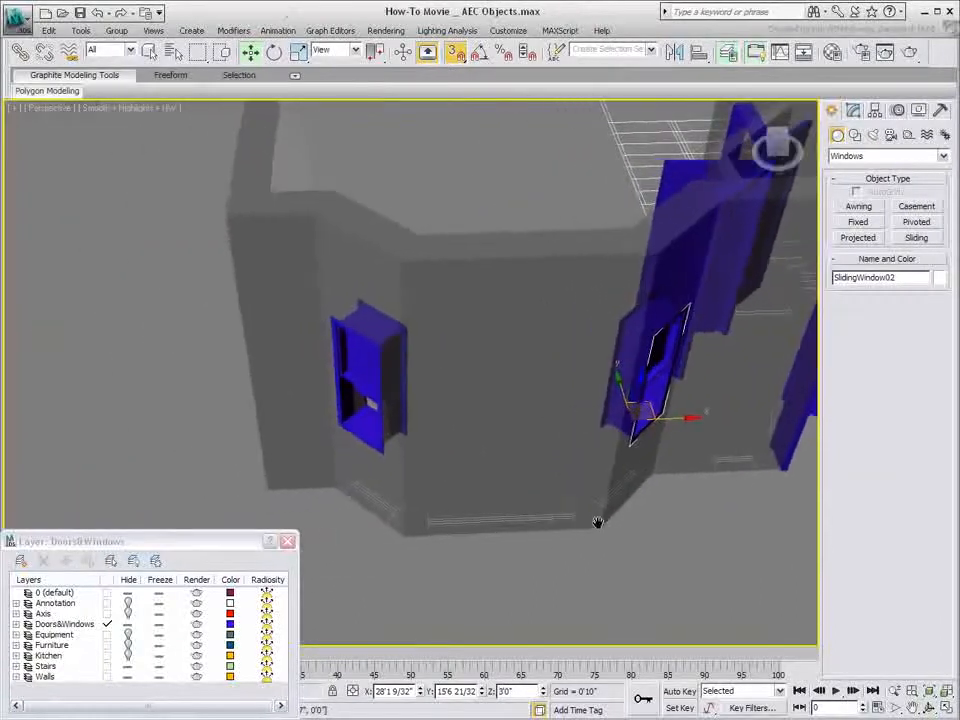
{"action": "left_click", "coordinate": [916, 238]}
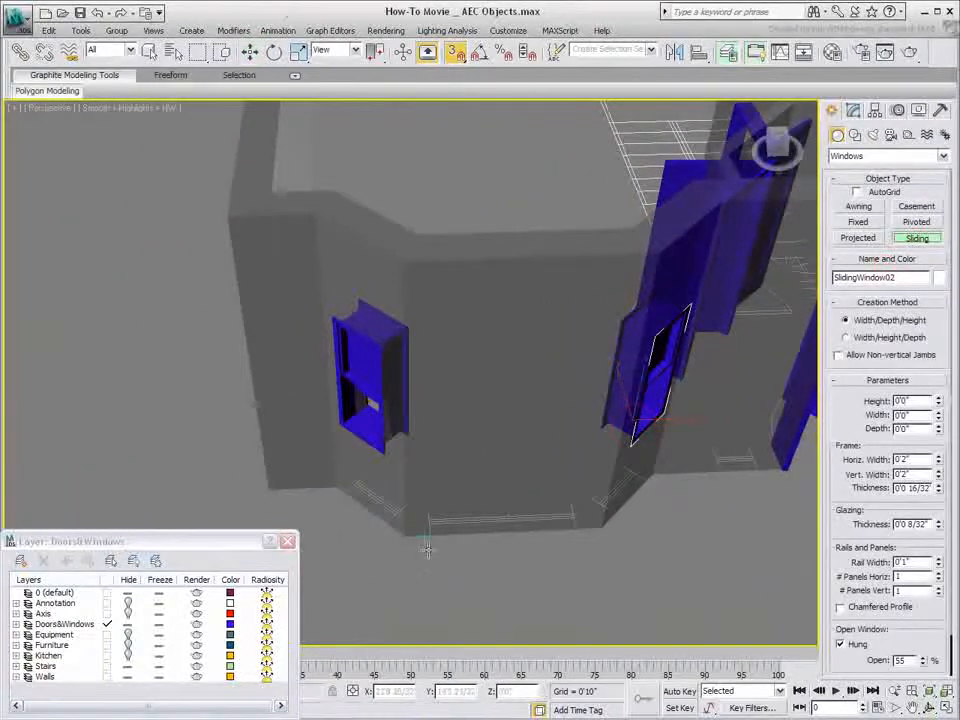
{"action": "left_click_drag", "start_coordinate": [429, 534], "coordinate": [576, 530]}
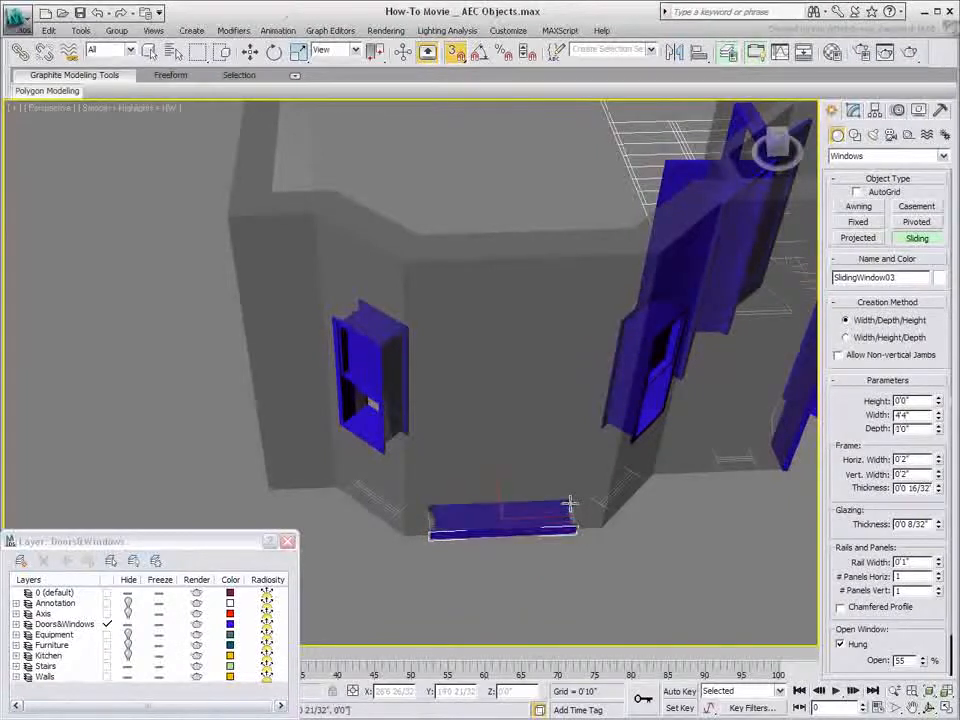
{"action": "left_click", "coordinate": [568, 500]}
{"action": "left_click", "coordinate": [574, 354]}
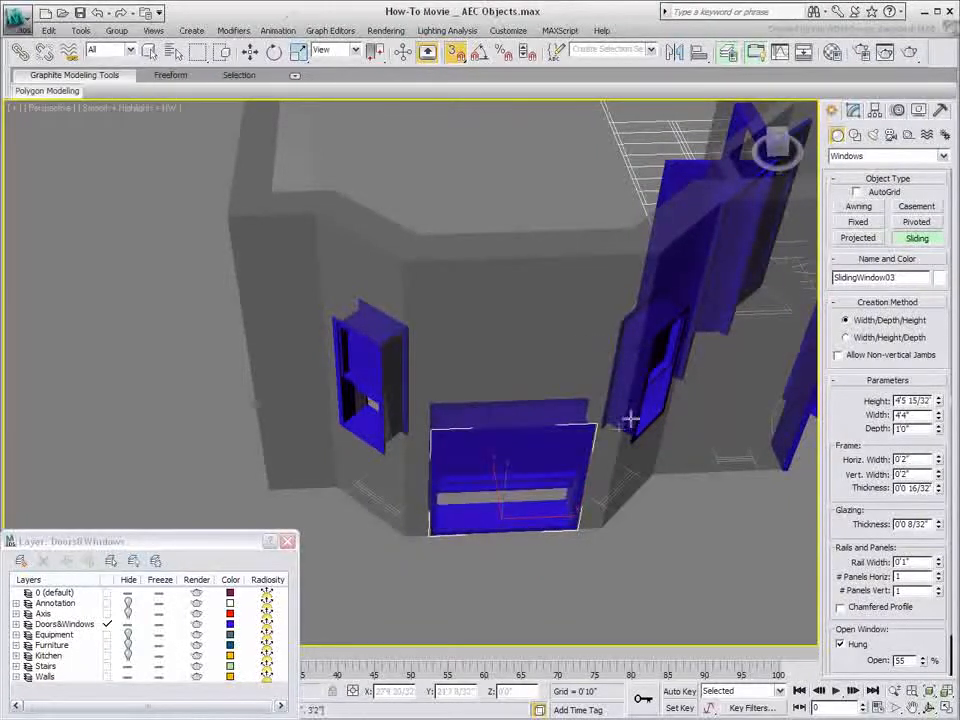
Set the front bay window's height to 4'0", finish creating windows and raise it to a Z position of 3'0"
{"action": "double_click", "coordinate": [903, 400]}
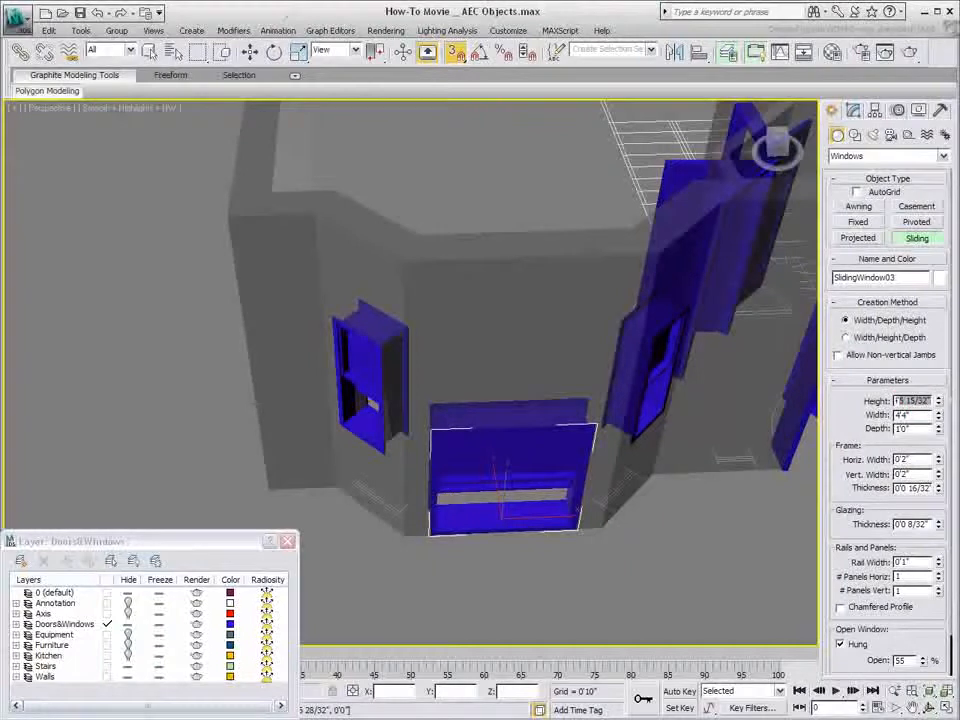
{"action": "type", "text": "4'"}
{"action": "key", "text": "Return"}
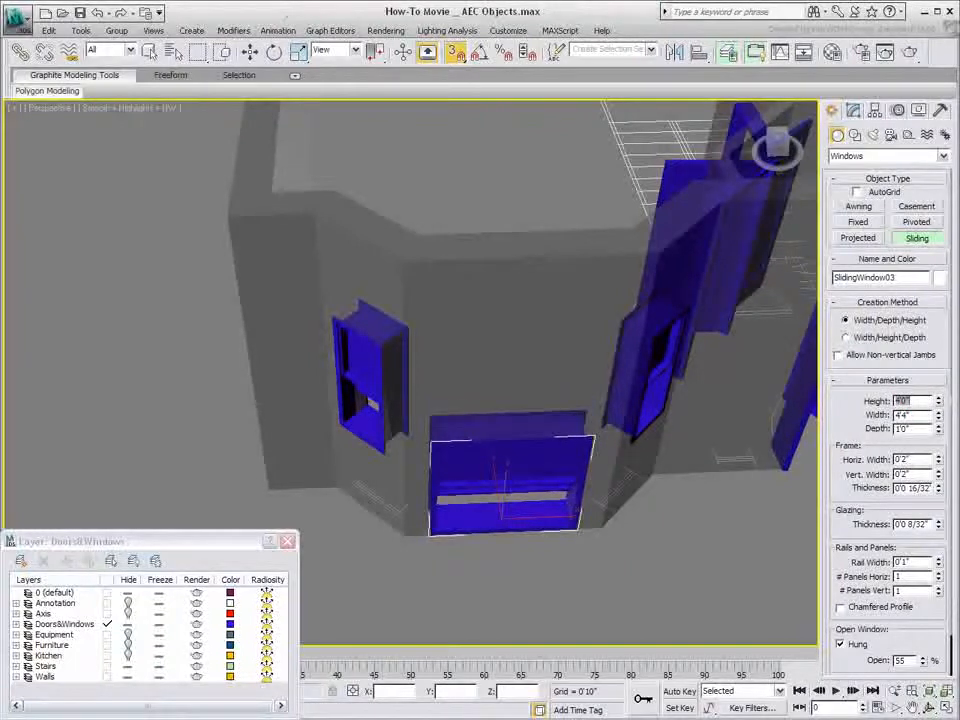
{"action": "right_click", "coordinate": [640, 572]}
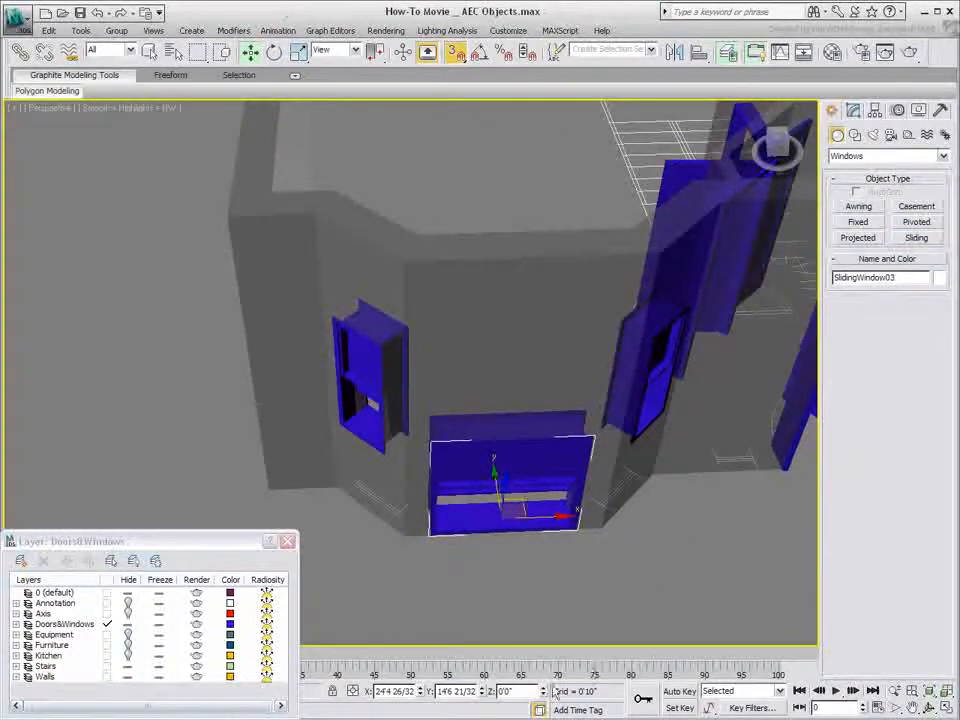
{"action": "double_click", "coordinate": [521, 688]}
{"action": "type", "text": "3"}
{"action": "key", "text": "Return"}
Turn off the Hung option for the front bay window so its panels slide horizontally
{"action": "left_click", "coordinate": [853, 110]}
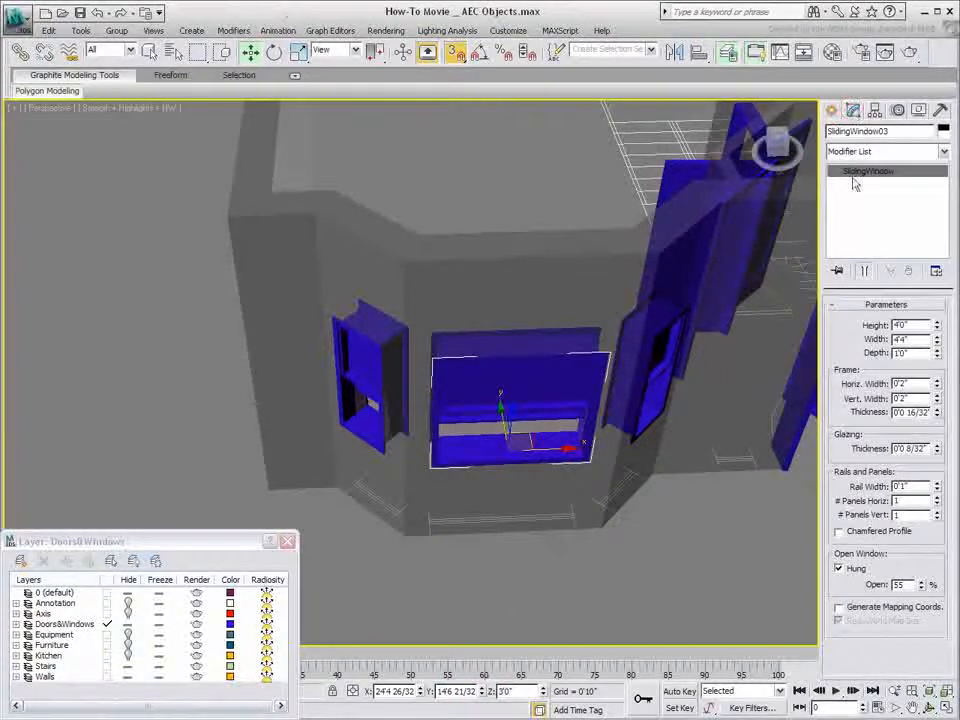
{"action": "left_click", "coordinate": [853, 568]}
{"action": "middle_click_drag", "start_coordinate": [626, 565], "coordinate": [516, 598], "text": "alt"}
{"action": "scroll", "coordinate": [506, 544], "scroll_direction": "down", "scroll_amount": 4}
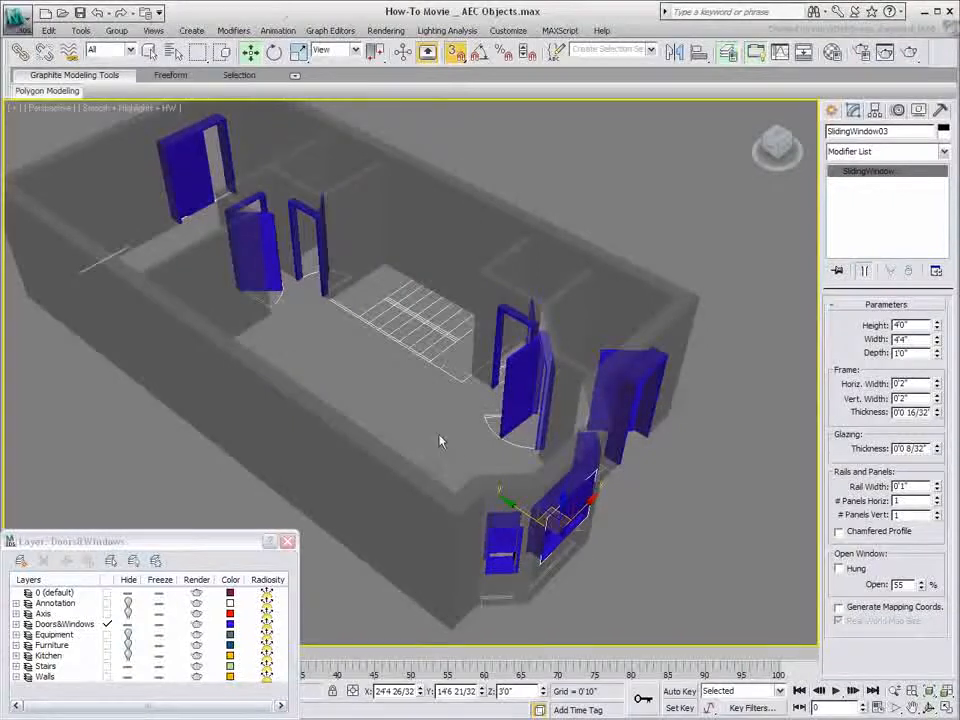
{"action": "scroll", "coordinate": [440, 441], "scroll_direction": "up", "scroll_amount": 5}
{"action": "middle_click_drag", "start_coordinate": [346, 312], "coordinate": [380, 476]}
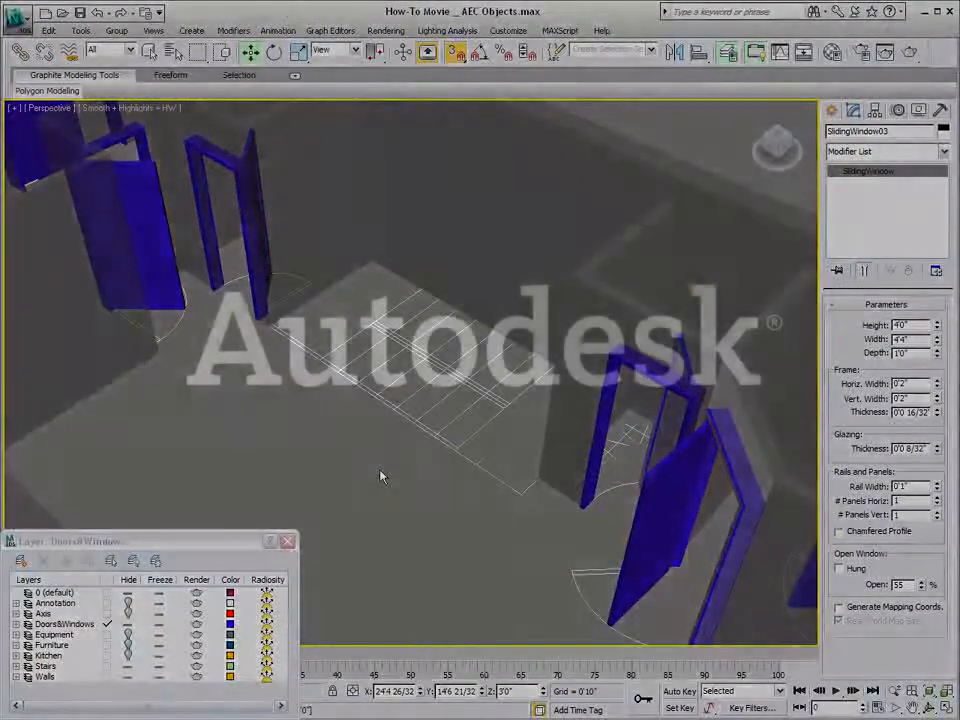